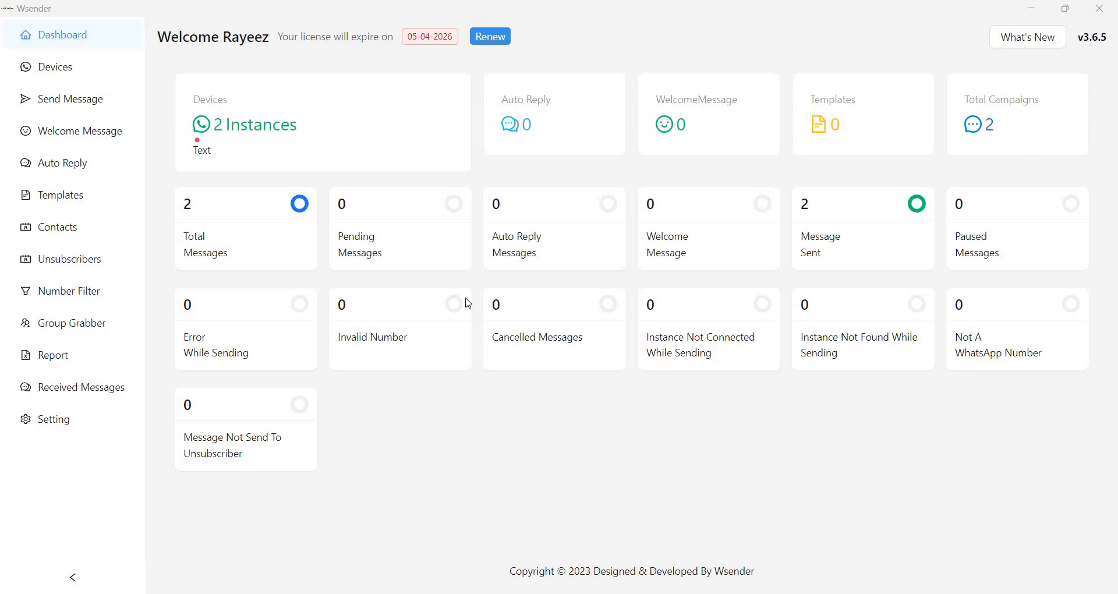
Create a new device instance named 'test' and show its QR code to connect it.
{"action": "left_click", "coordinate": [128, 93]}
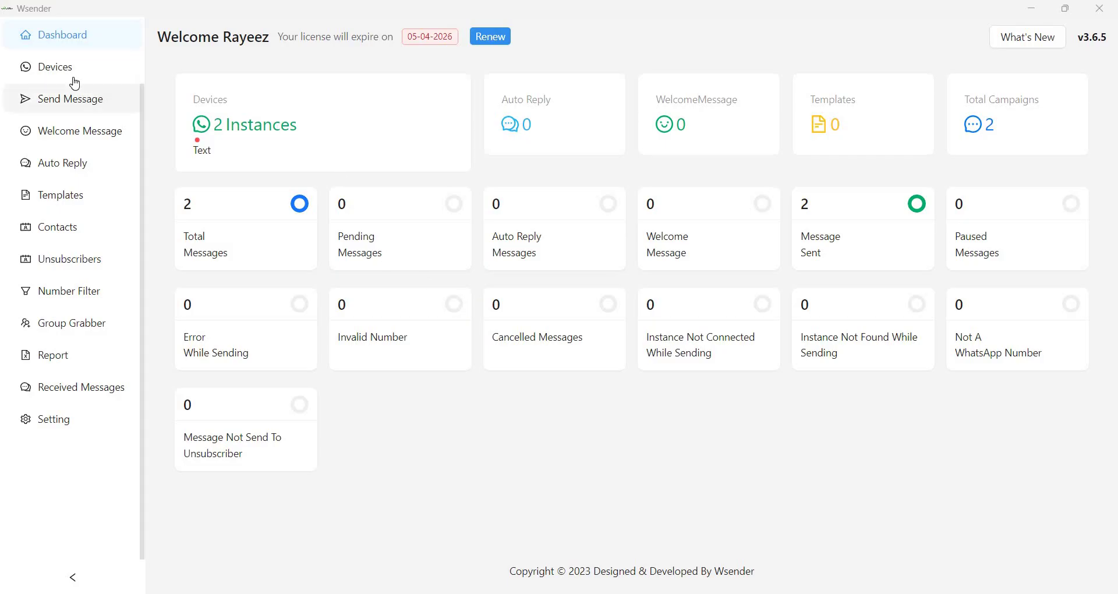
{"action": "left_click", "coordinate": [272, 124]}
{"action": "left_click", "coordinate": [272, 124]}
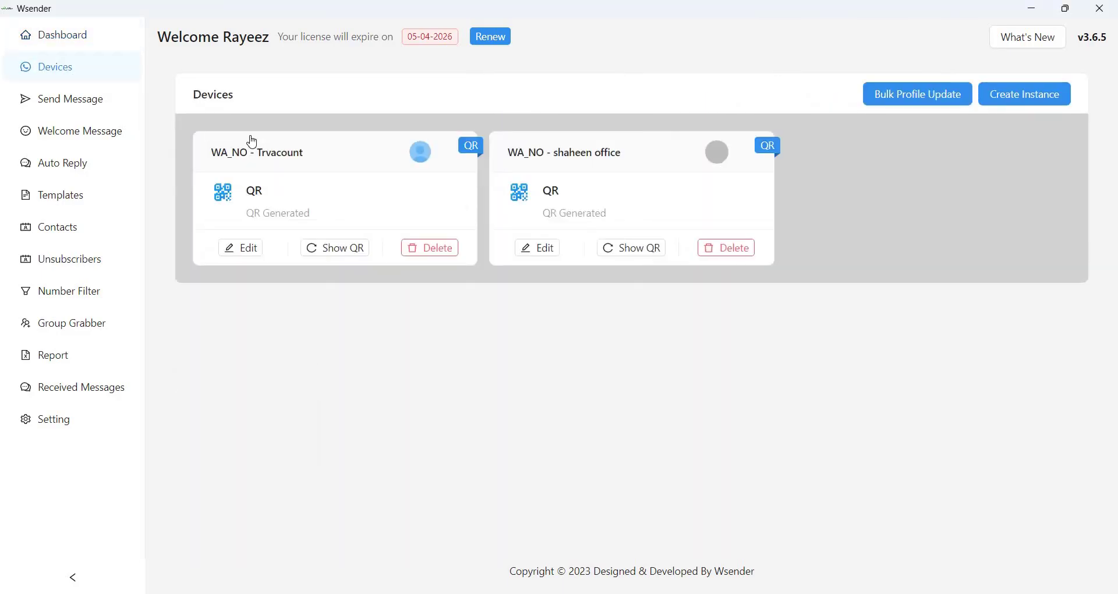
{"action": "left_click", "coordinate": [1023, 96]}
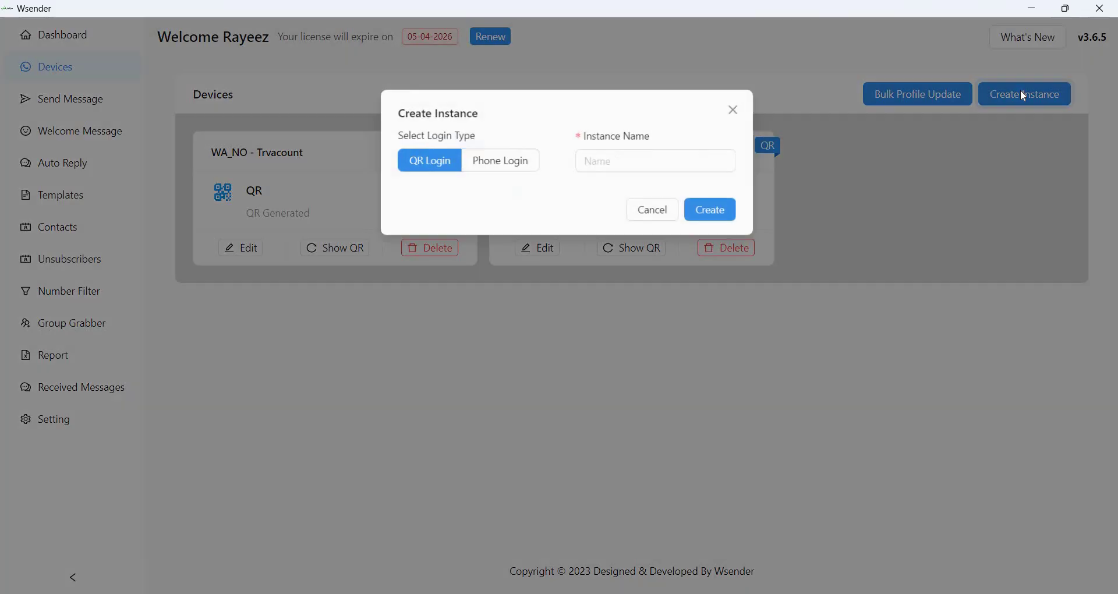
{"action": "left_click", "coordinate": [625, 160]}
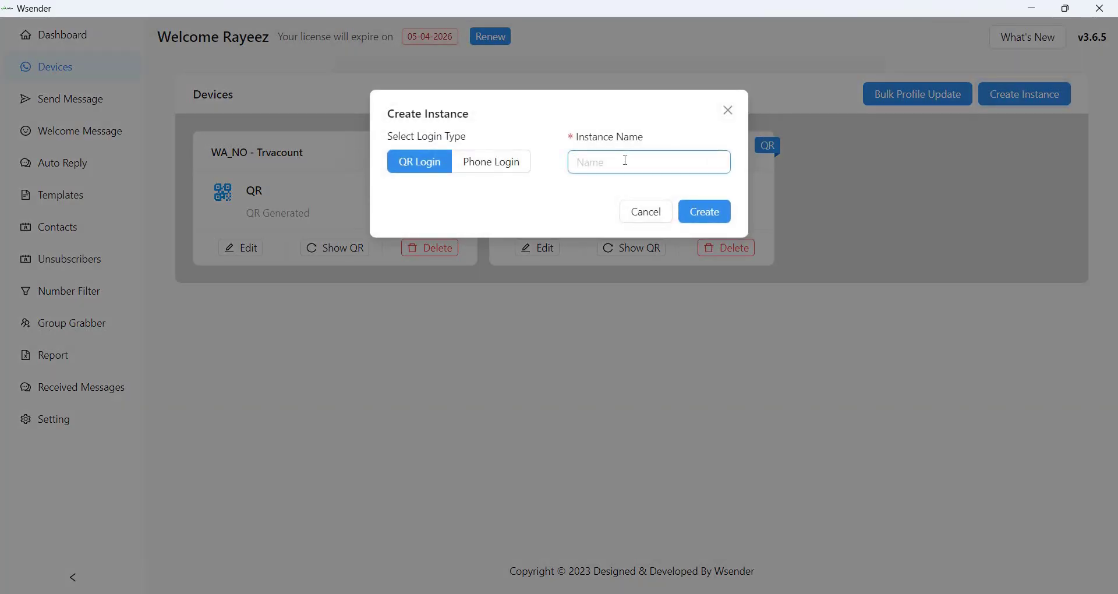
{"action": "type", "text": "test"}
{"action": "left_click", "coordinate": [708, 210]}
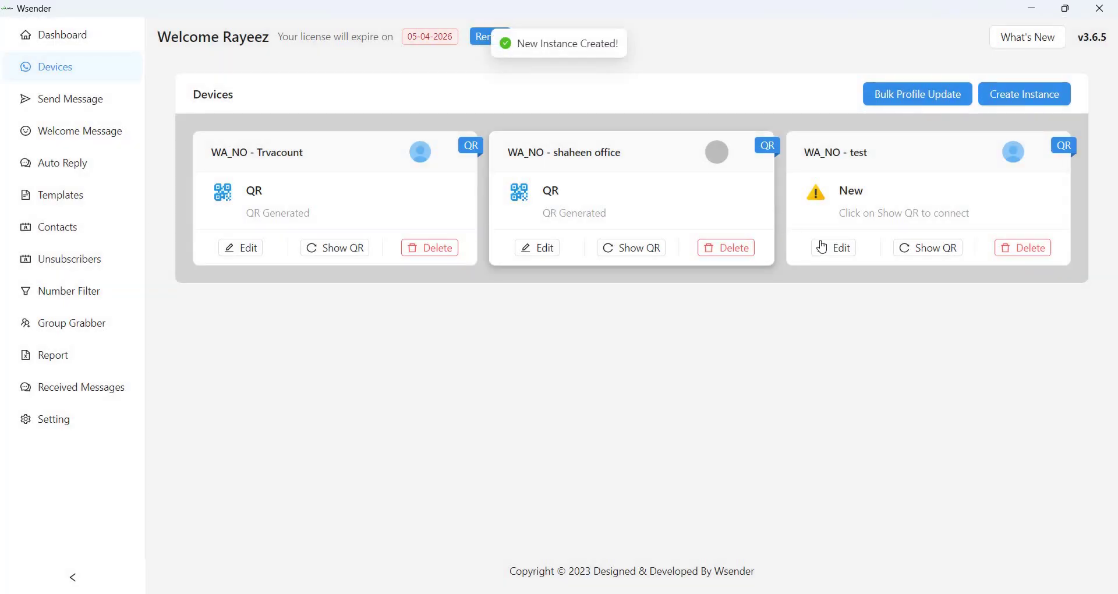
{"action": "left_click", "coordinate": [930, 250]}
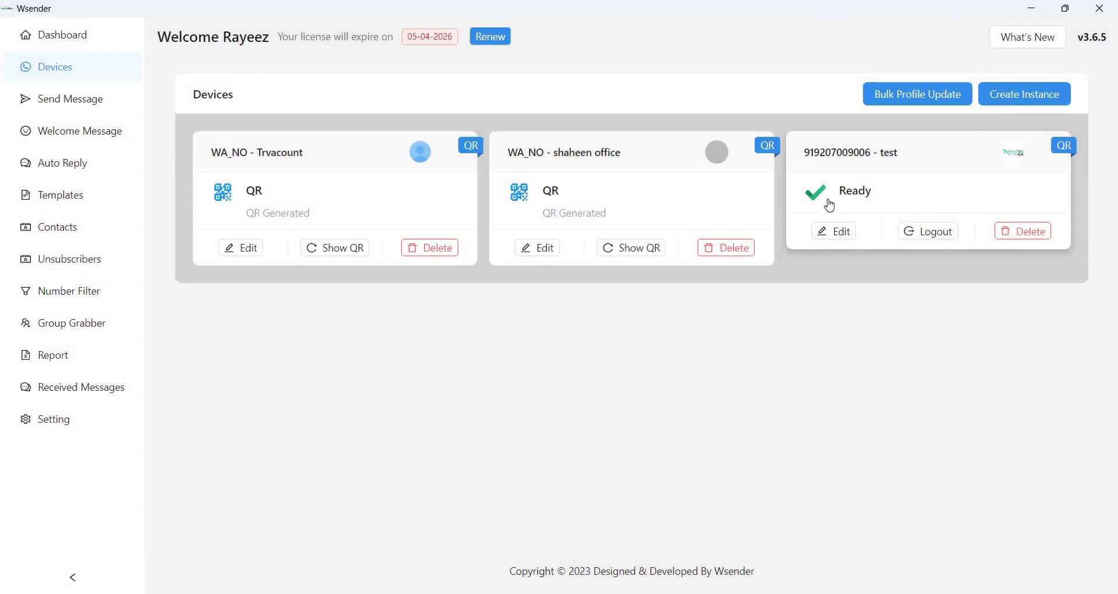
Open the Send Message form with the New Message template after checking the Templates page.
{"action": "left_click", "coordinate": [71, 111]}
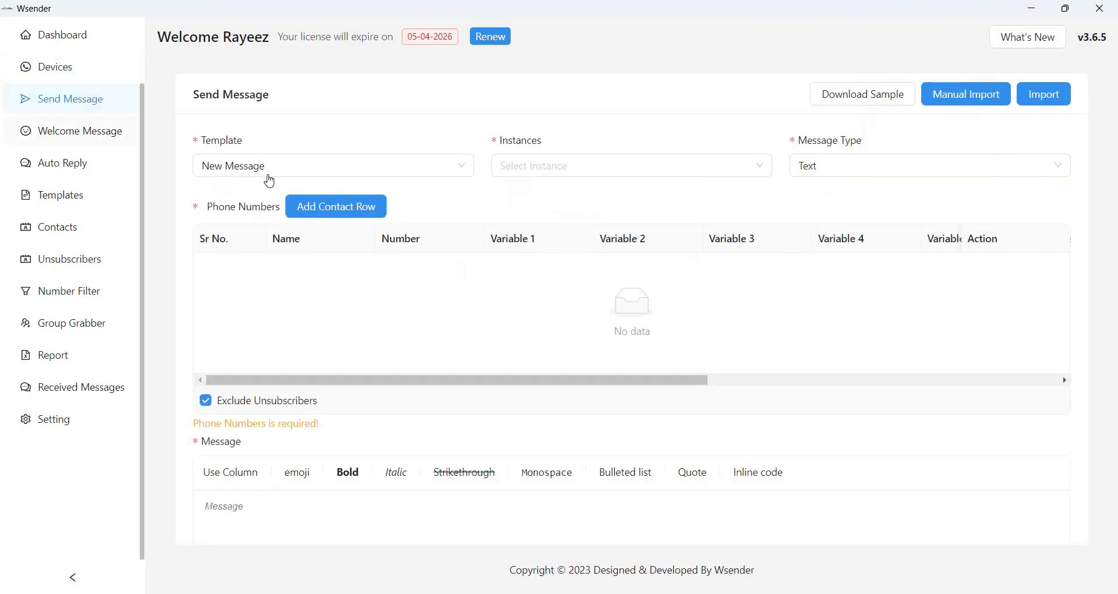
{"action": "left_click", "coordinate": [290, 170]}
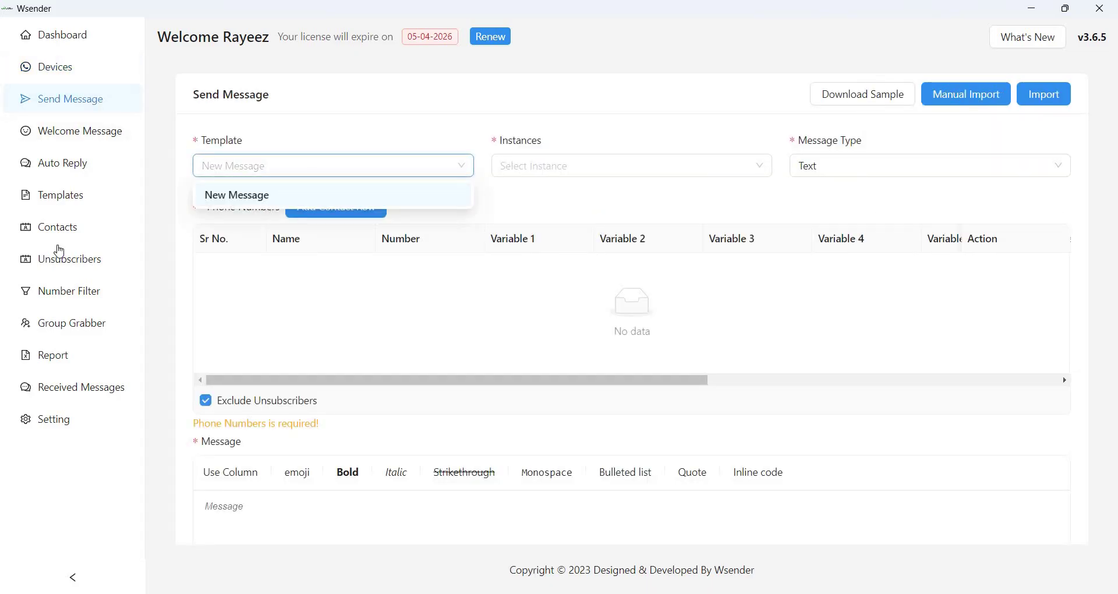
{"action": "left_click", "coordinate": [57, 201]}
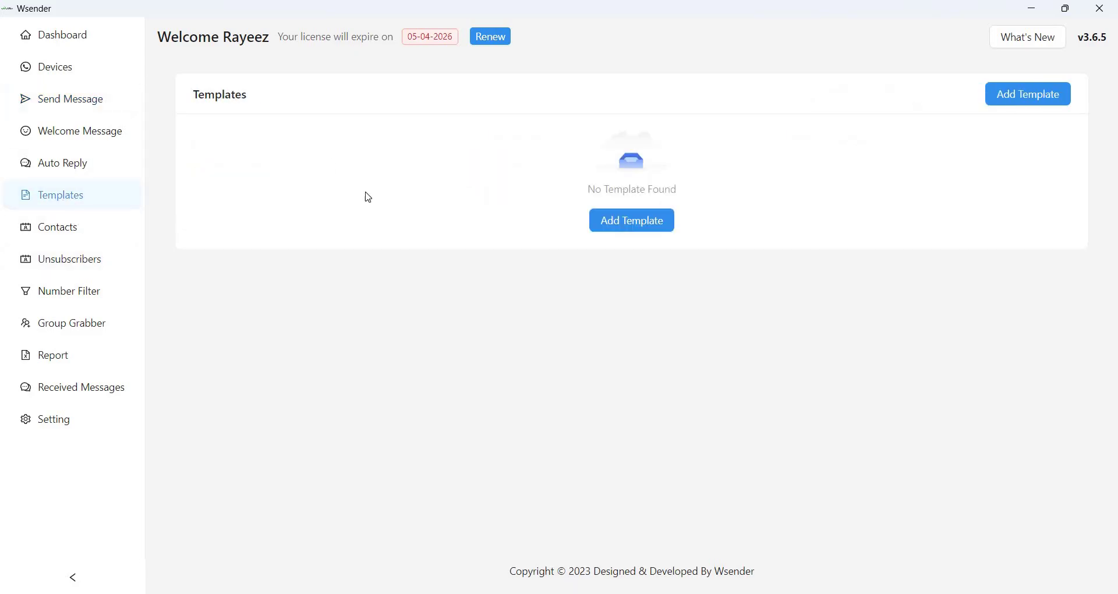
{"action": "left_click", "coordinate": [81, 102]}
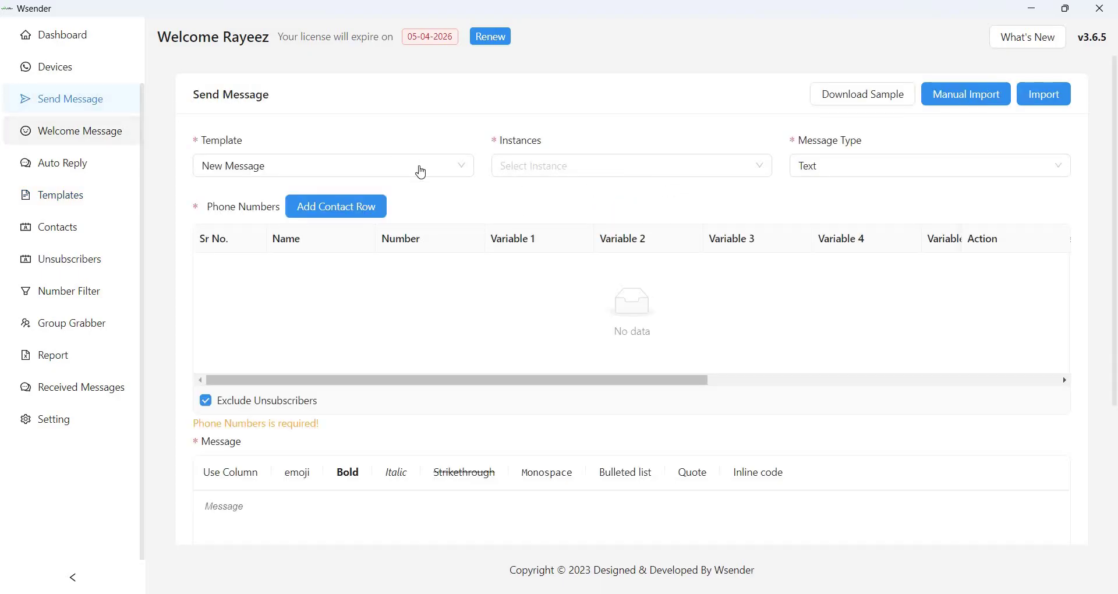
Make test the only sending instance, removing shaheen office and Trvacount again.
{"action": "left_click", "coordinate": [581, 167]}
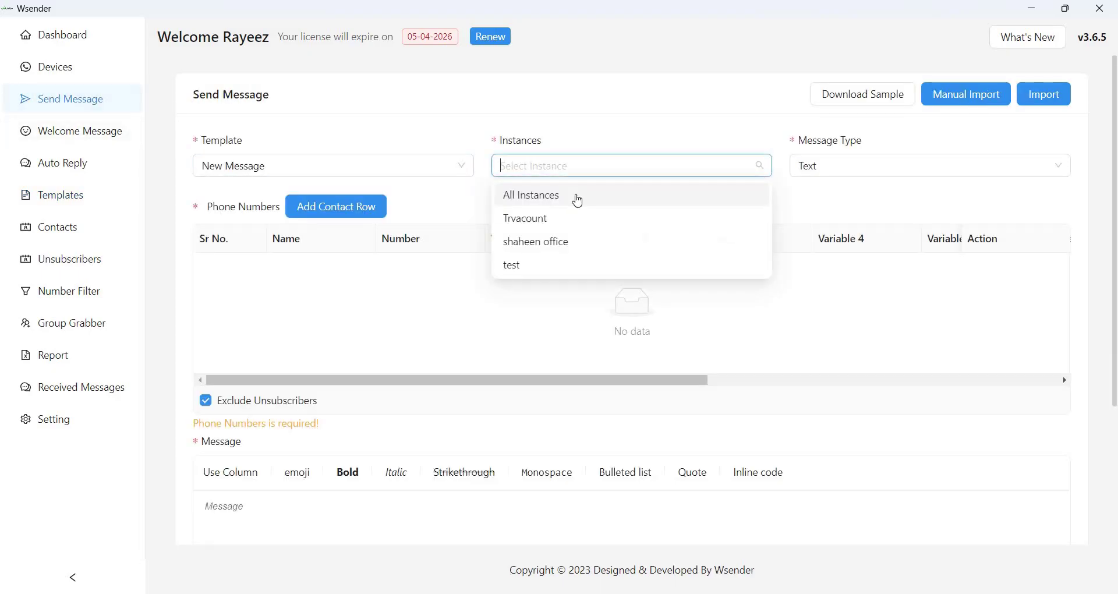
{"action": "left_click", "coordinate": [529, 274]}
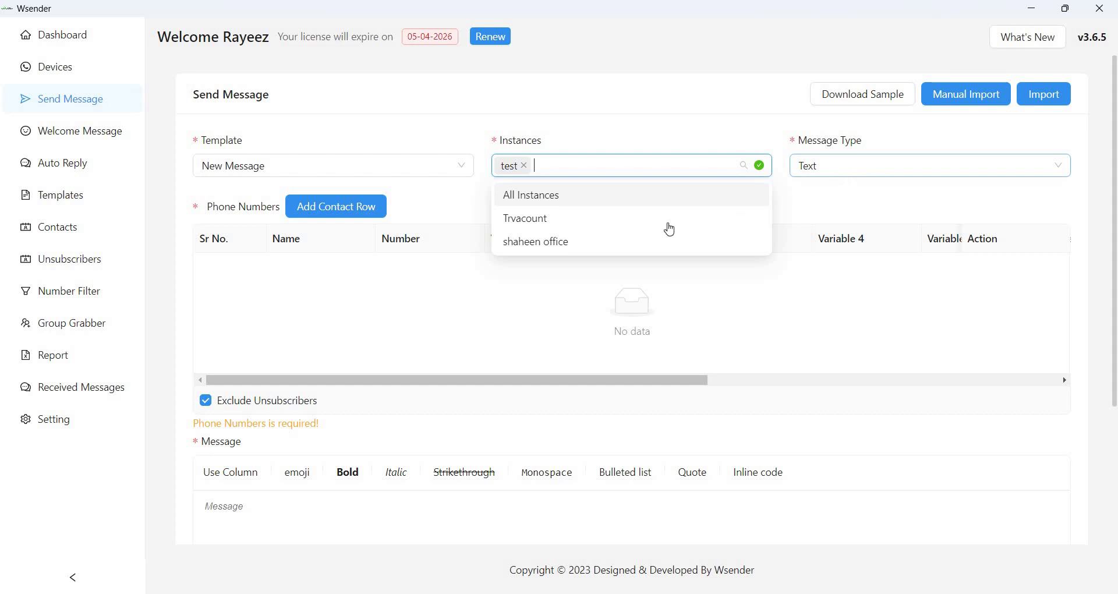
{"action": "left_click", "coordinate": [638, 243]}
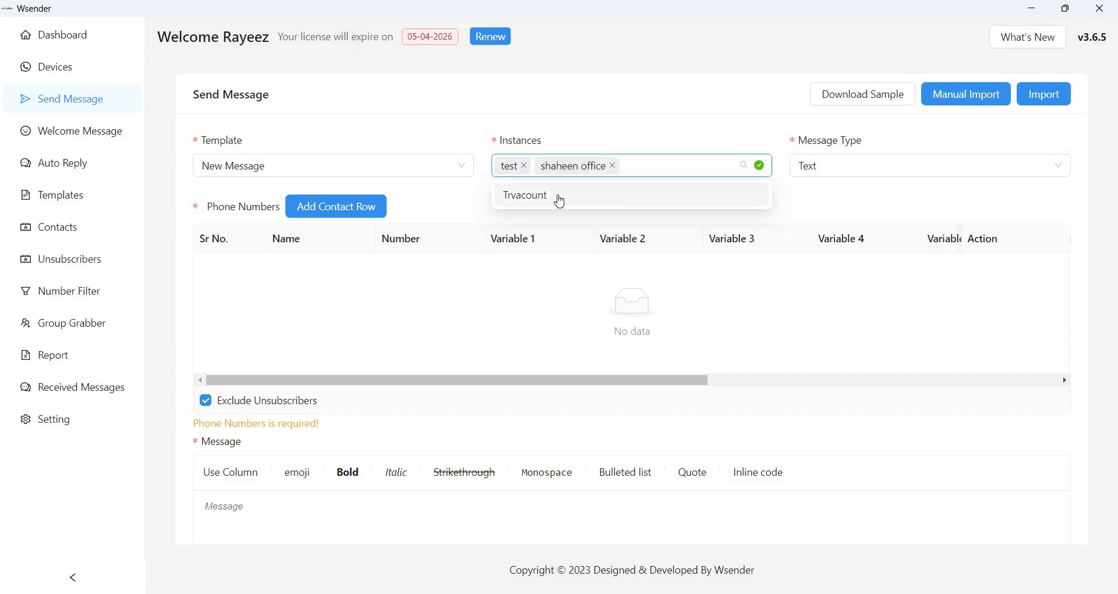
{"action": "key", "text": "Return"}
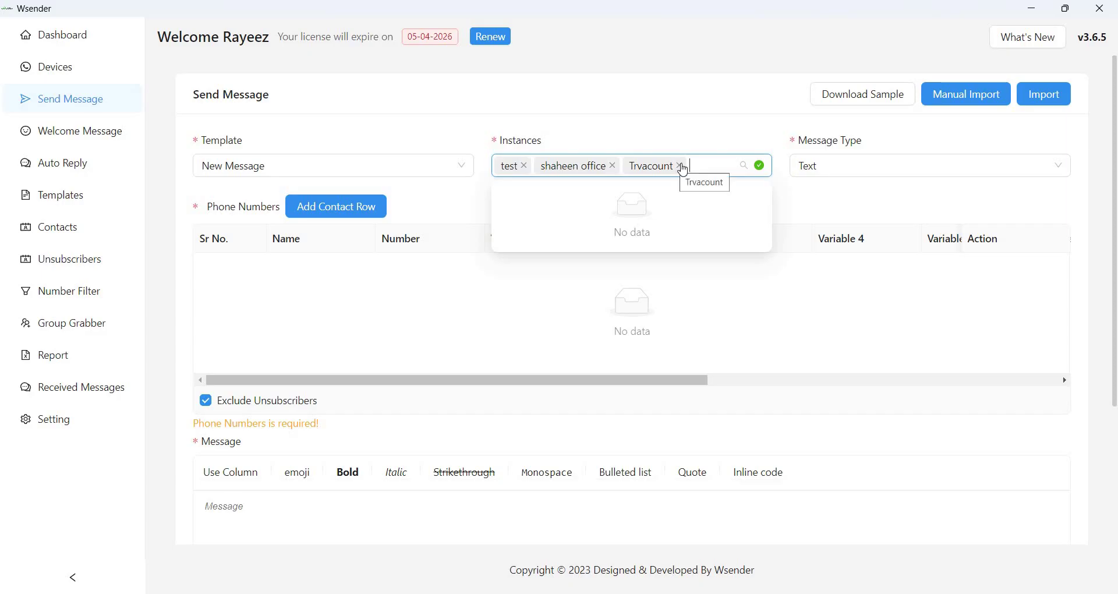
{"action": "left_click", "coordinate": [680, 166]}
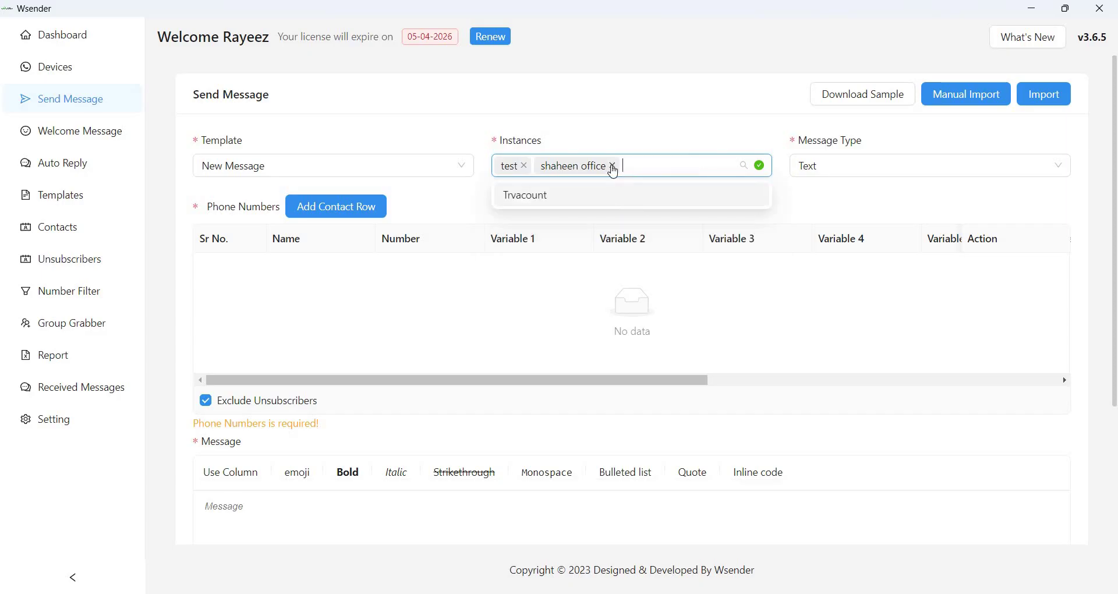
{"action": "left_click", "coordinate": [613, 166]}
{"action": "left_click", "coordinate": [838, 174]}
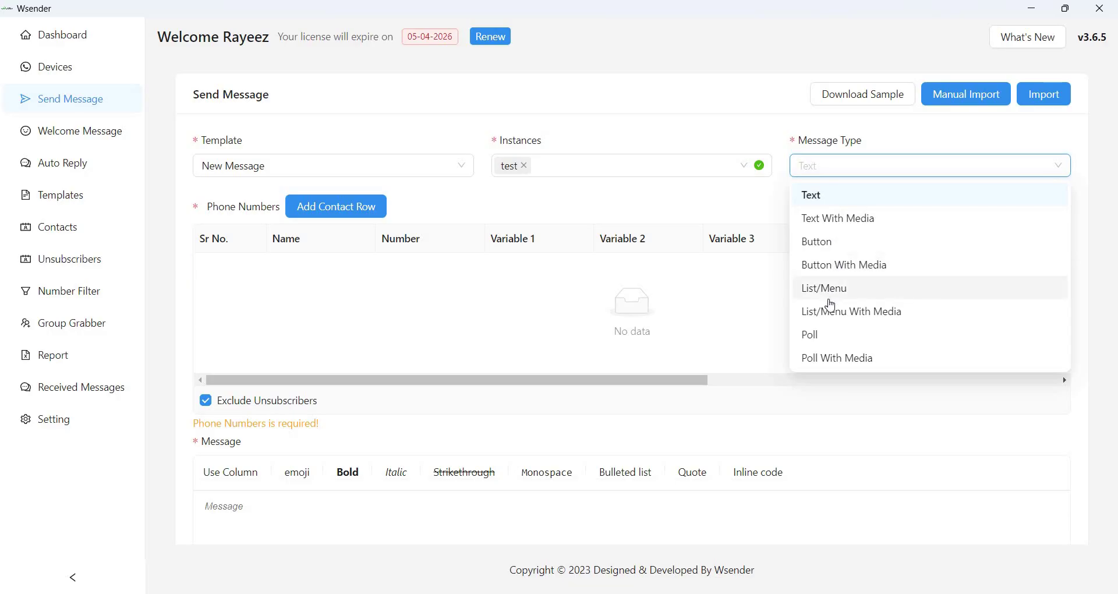
Switch the message type to Text With Media and exit the Excel contact import without saving.
{"action": "left_click", "coordinate": [841, 225]}
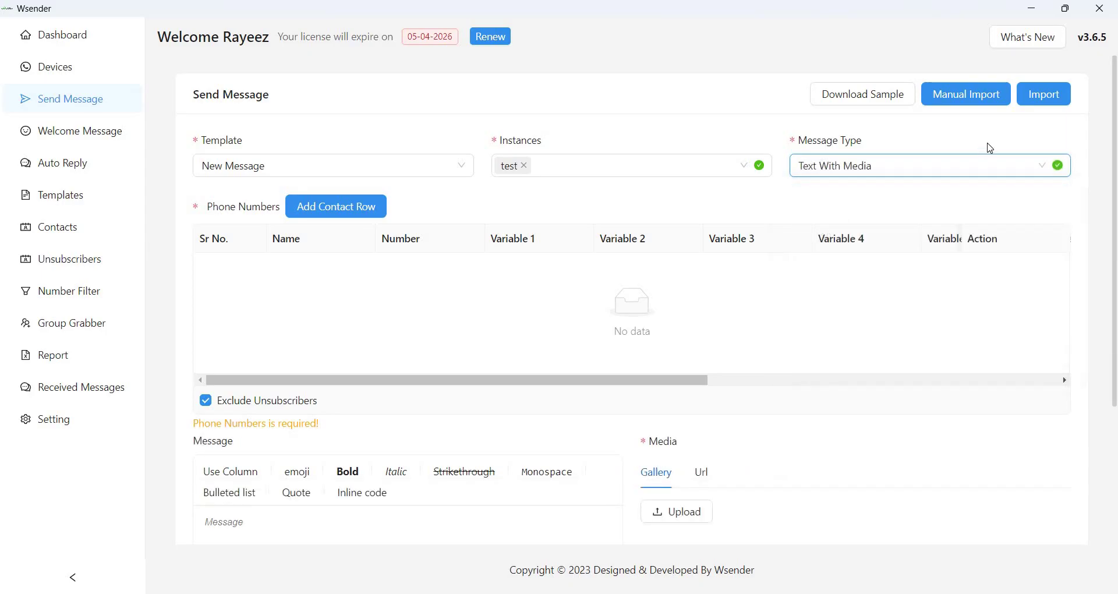
{"action": "left_click", "coordinate": [1051, 100]}
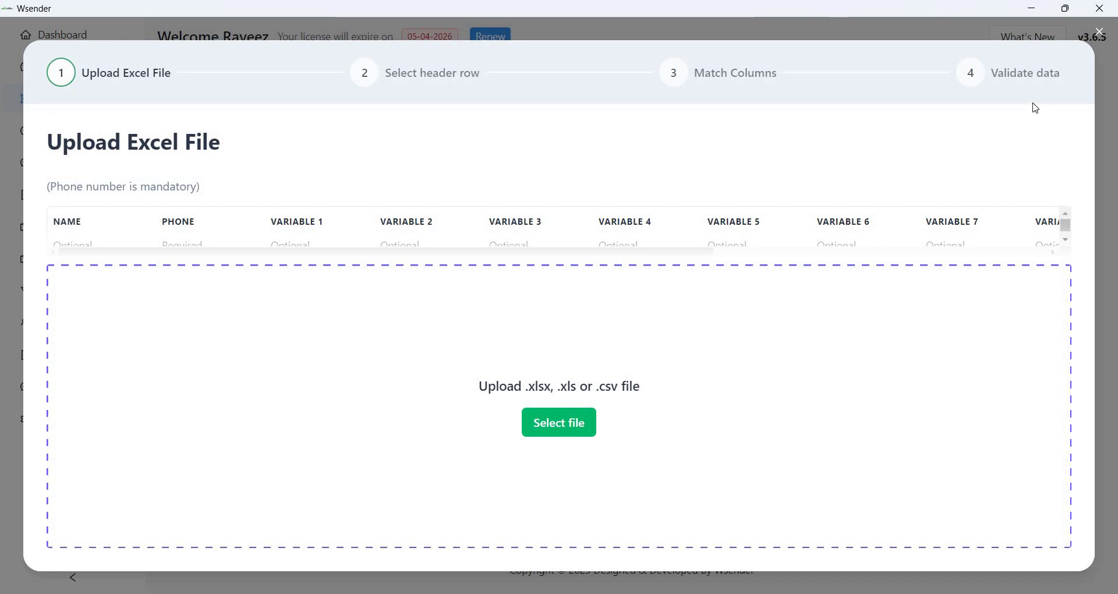
{"action": "left_click", "coordinate": [1100, 33]}
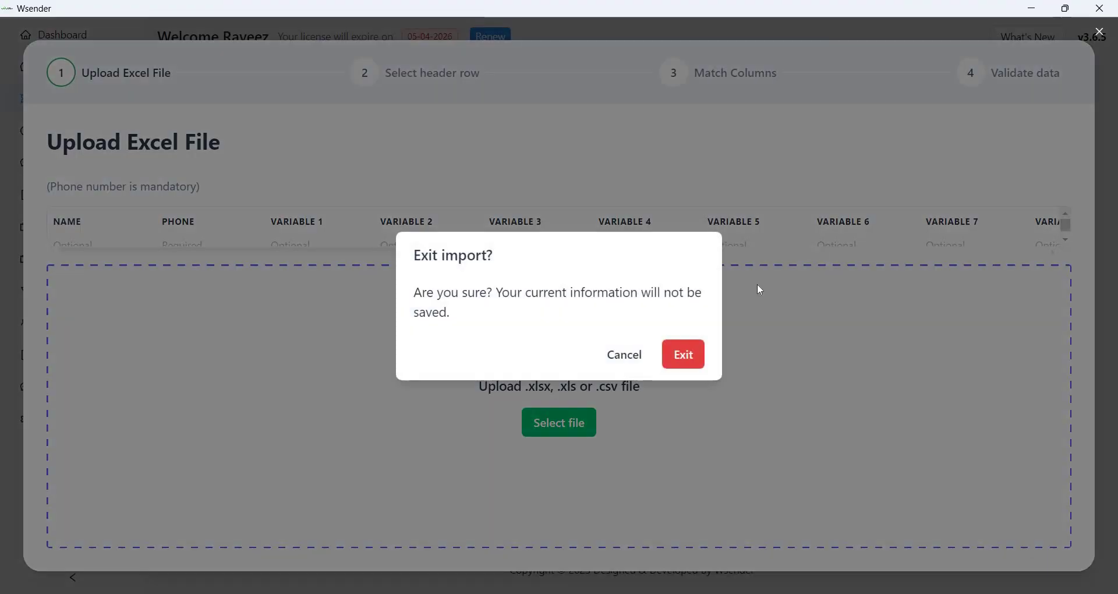
{"action": "left_click", "coordinate": [695, 359]}
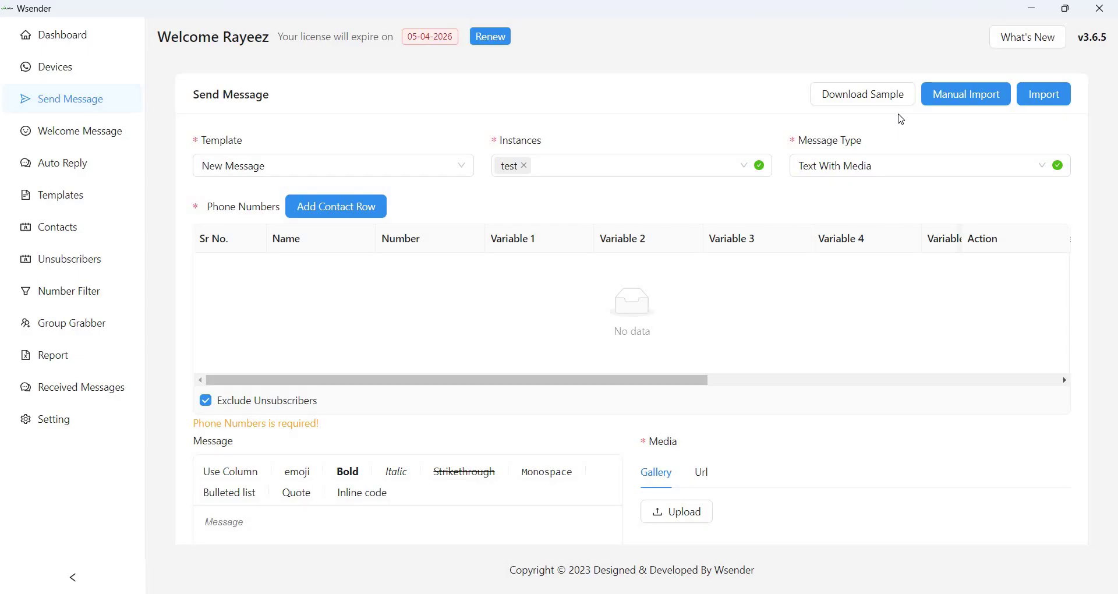
{"action": "left_click", "coordinate": [985, 94]}
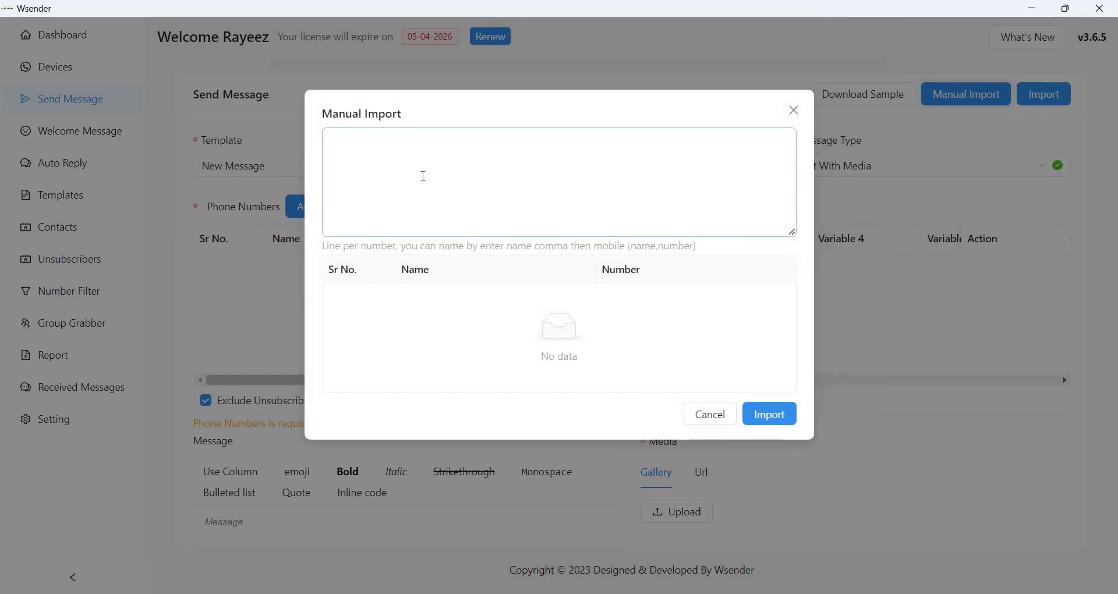
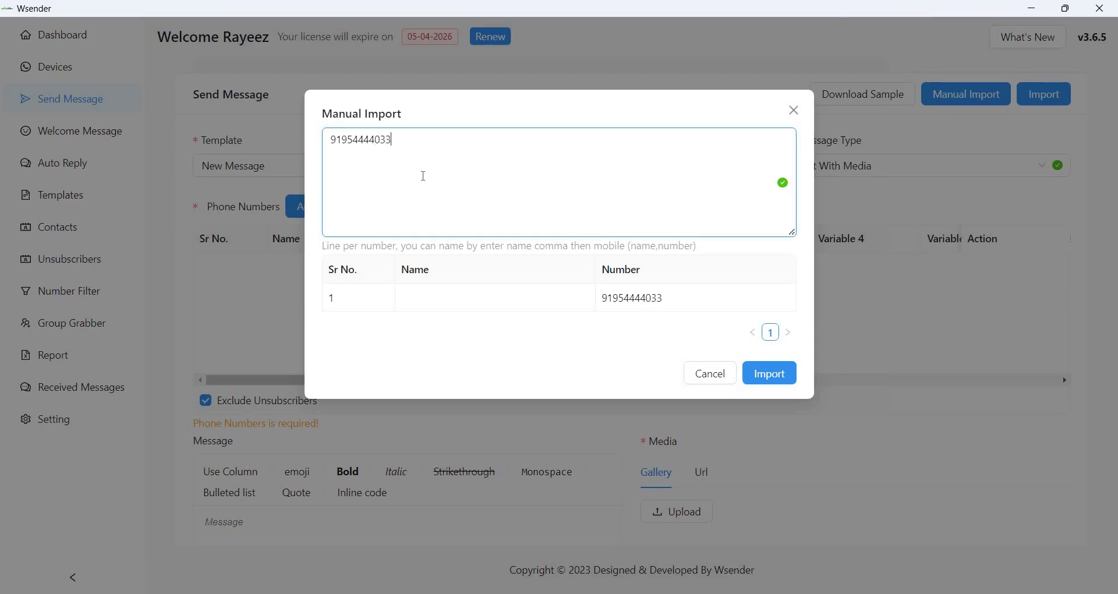
Manually import the recipient's phone number into the contact table.
{"action": "left_click", "coordinate": [770, 374]}
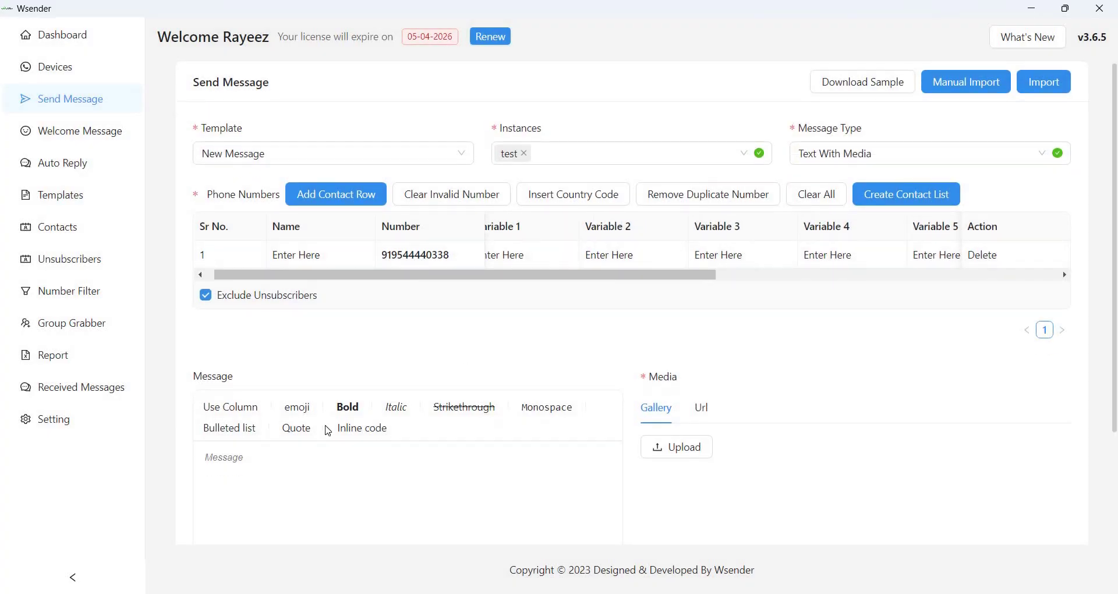
Upload Flts-for-you.jpg from the Media Gallery as the campaign image.
{"action": "scroll", "coordinate": [329, 429], "scroll_direction": "down", "scroll_amount": 3}
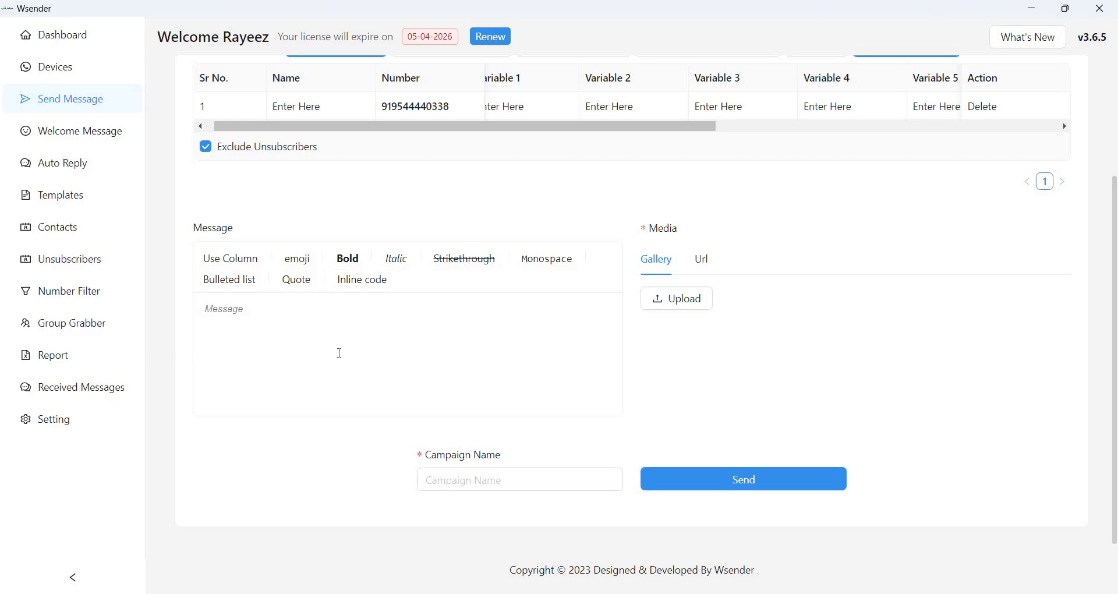
{"action": "left_click", "coordinate": [708, 300]}
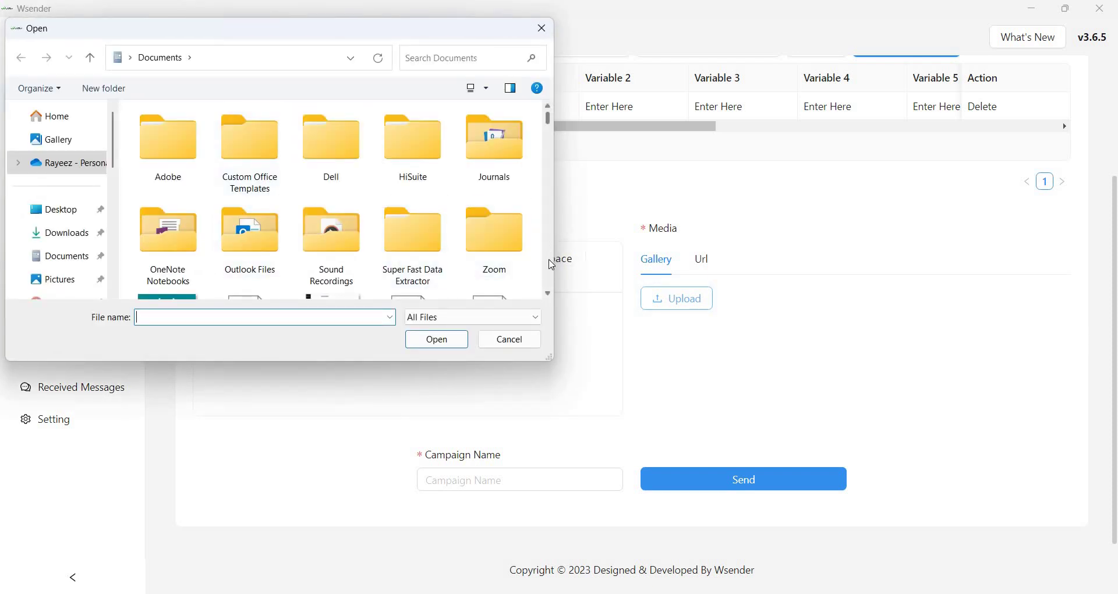
{"action": "scroll", "coordinate": [552, 263], "scroll_direction": "down", "scroll_amount": 3}
{"action": "scroll", "coordinate": [552, 264], "scroll_direction": "down", "scroll_amount": 10}
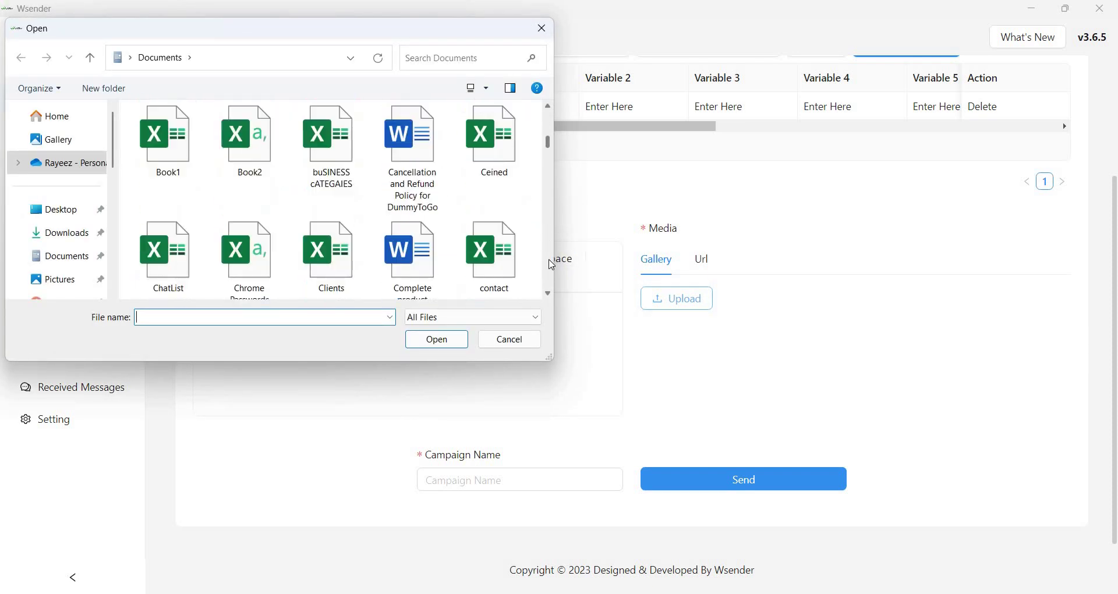
{"action": "scroll", "coordinate": [552, 264], "scroll_direction": "down", "scroll_amount": 3}
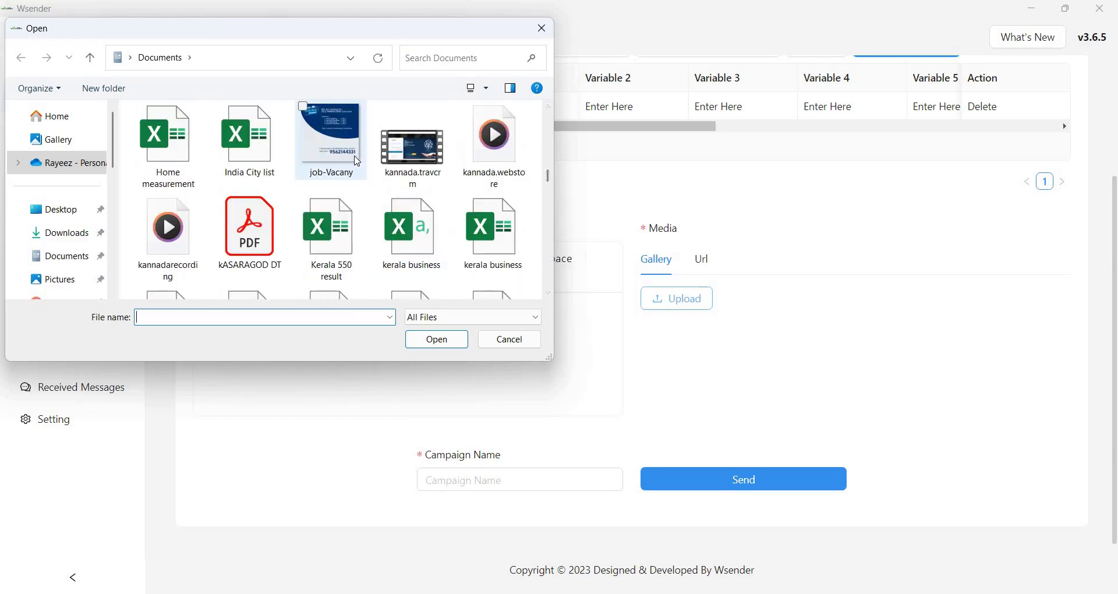
{"action": "double_click", "coordinate": [360, 157]}
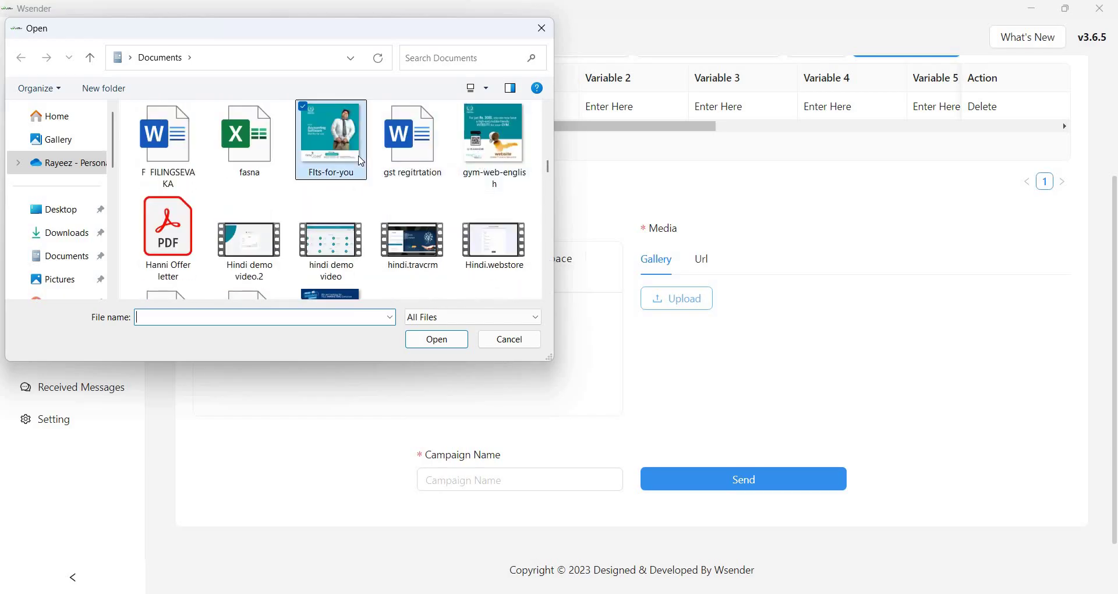
Start a bold-formatted caption on the image and enable Send Caption with Button.
{"action": "mouse_move", "coordinate": [833, 344]}
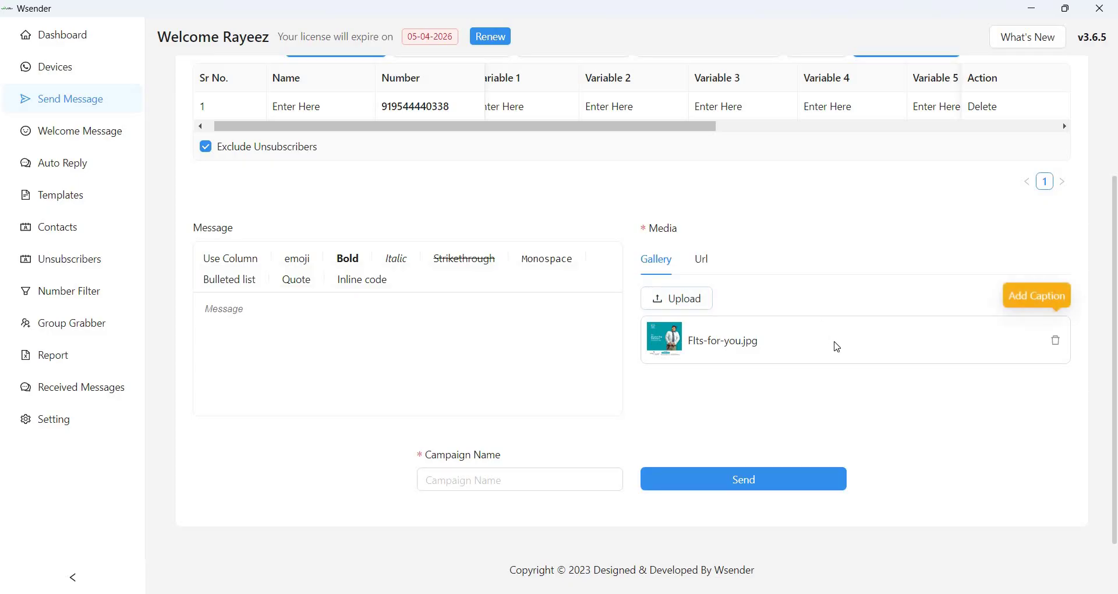
{"action": "left_click", "coordinate": [1037, 296]}
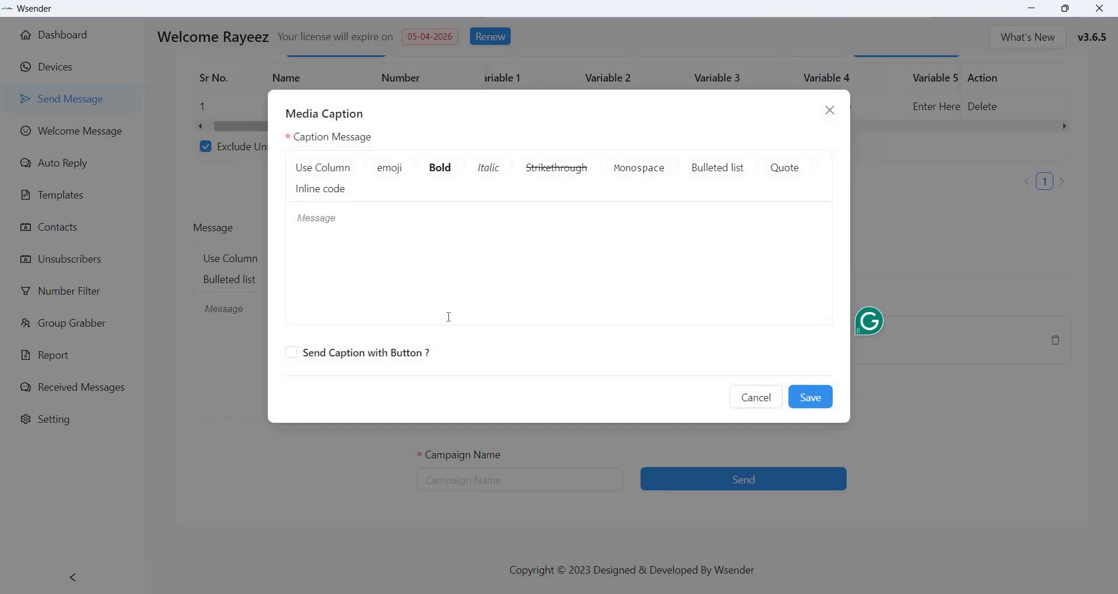
{"action": "left_click", "coordinate": [452, 175]}
{"action": "mouse_move", "coordinate": [341, 173]}
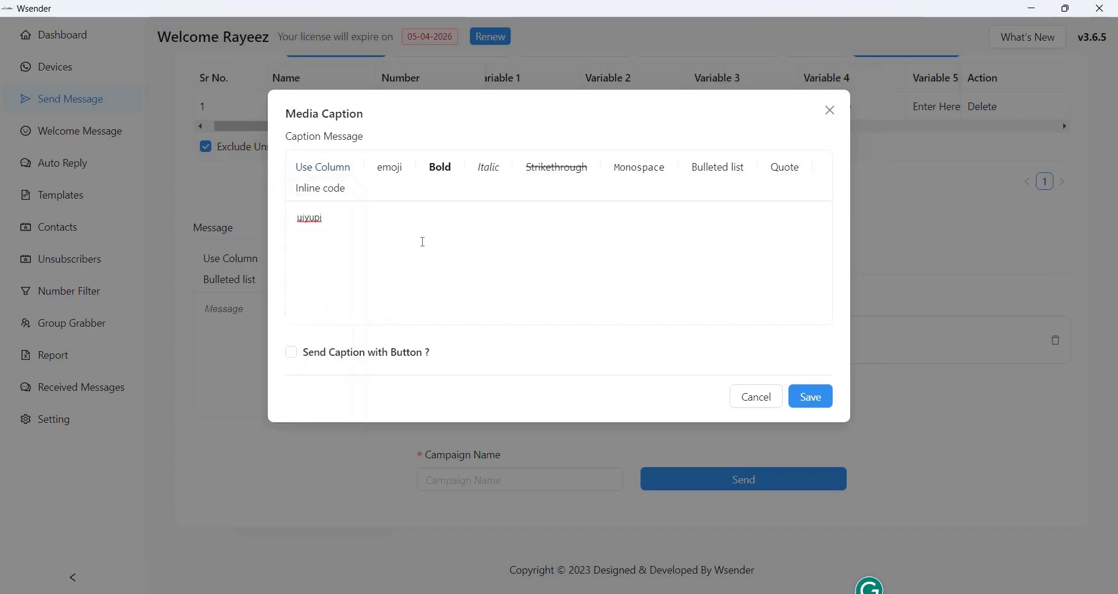
{"action": "left_click", "coordinate": [291, 353]}
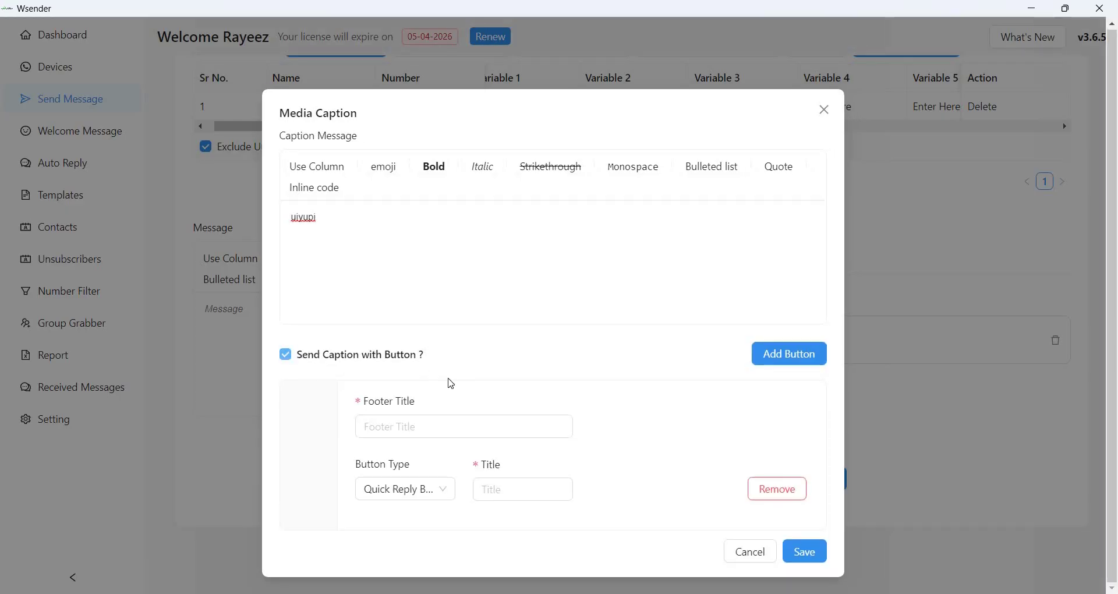
Set footer 'test' and quick-reply buttons 'test 1' and 'test 2', then save the caption.
{"action": "left_click", "coordinate": [506, 489]}
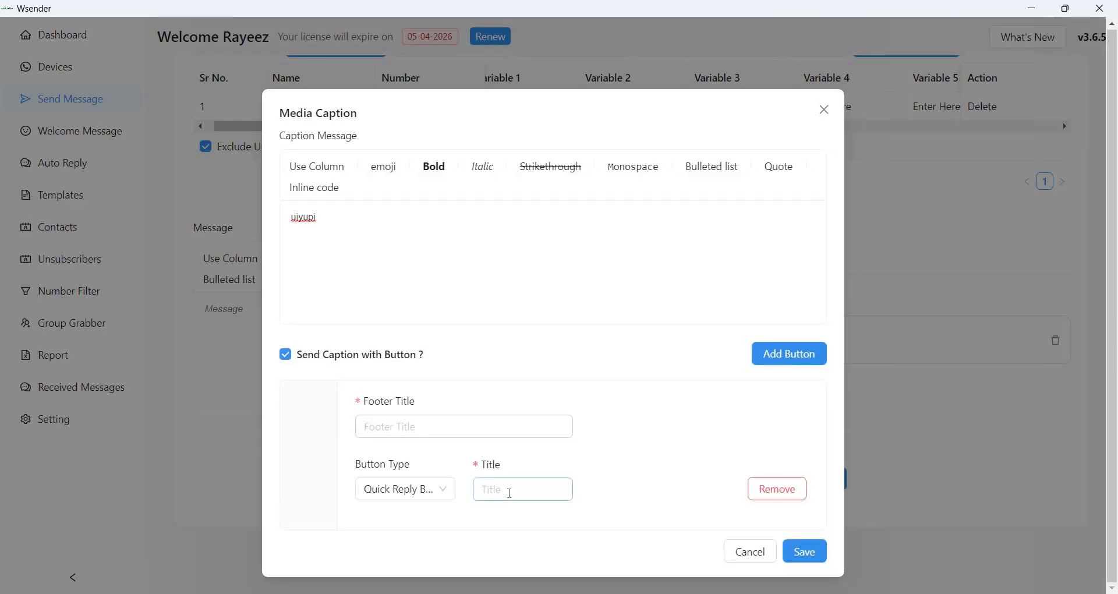
{"action": "left_click", "coordinate": [426, 492]}
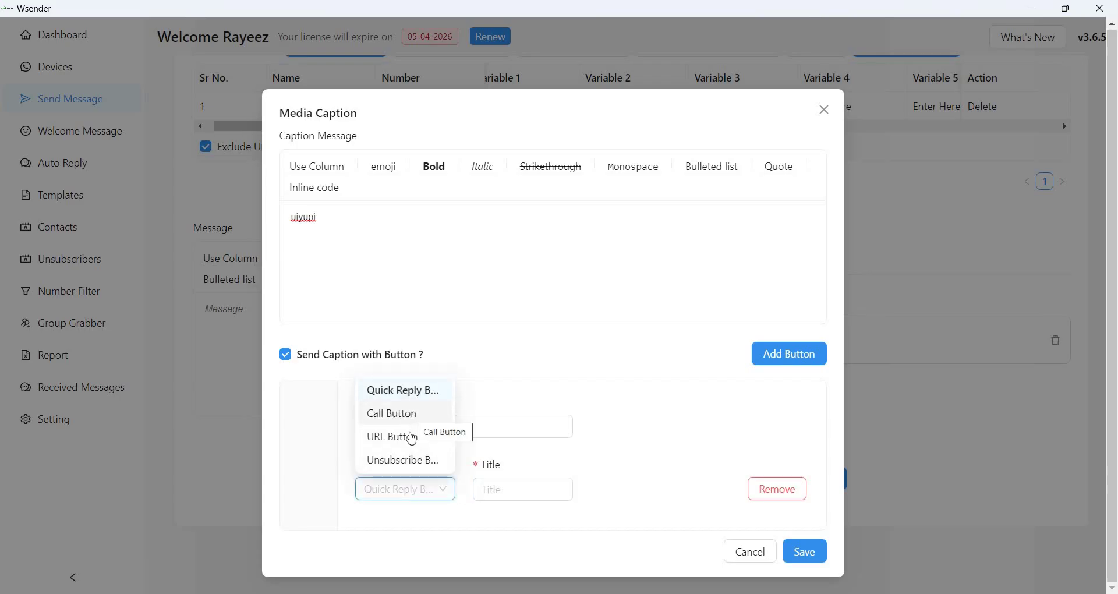
{"action": "left_click", "coordinate": [544, 495]}
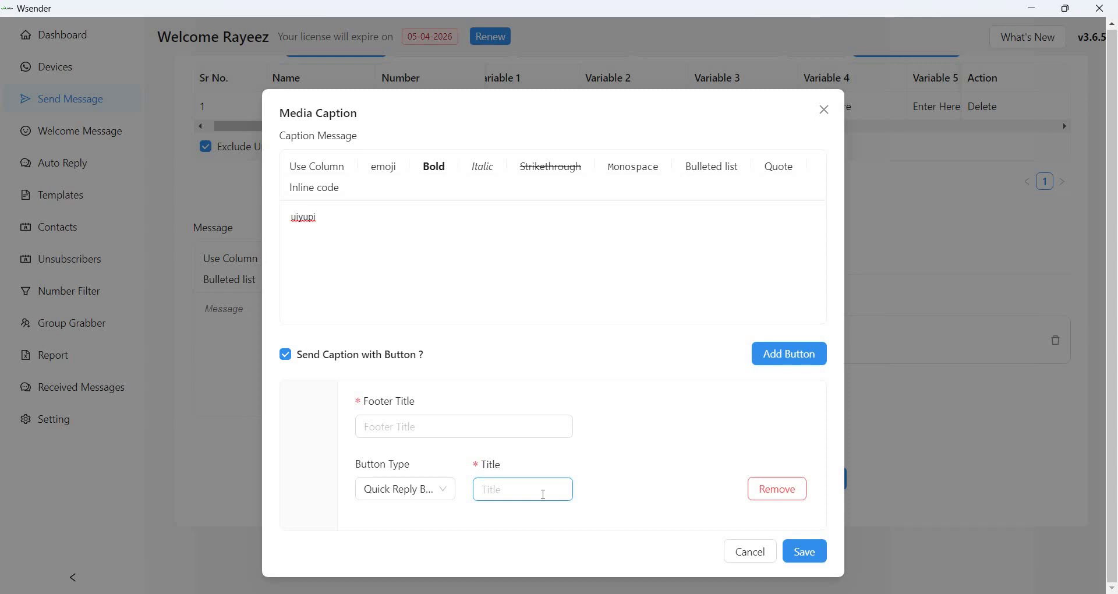
{"action": "type", "text": "test 1"}
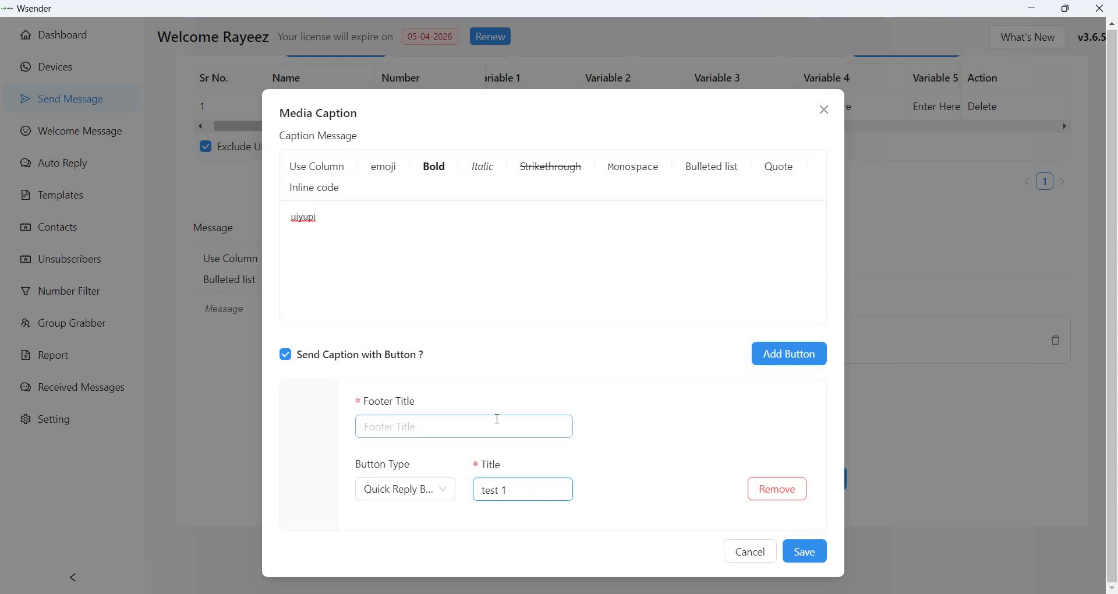
{"action": "type", "text": "tes"}
{"action": "left_click", "coordinate": [497, 419]}
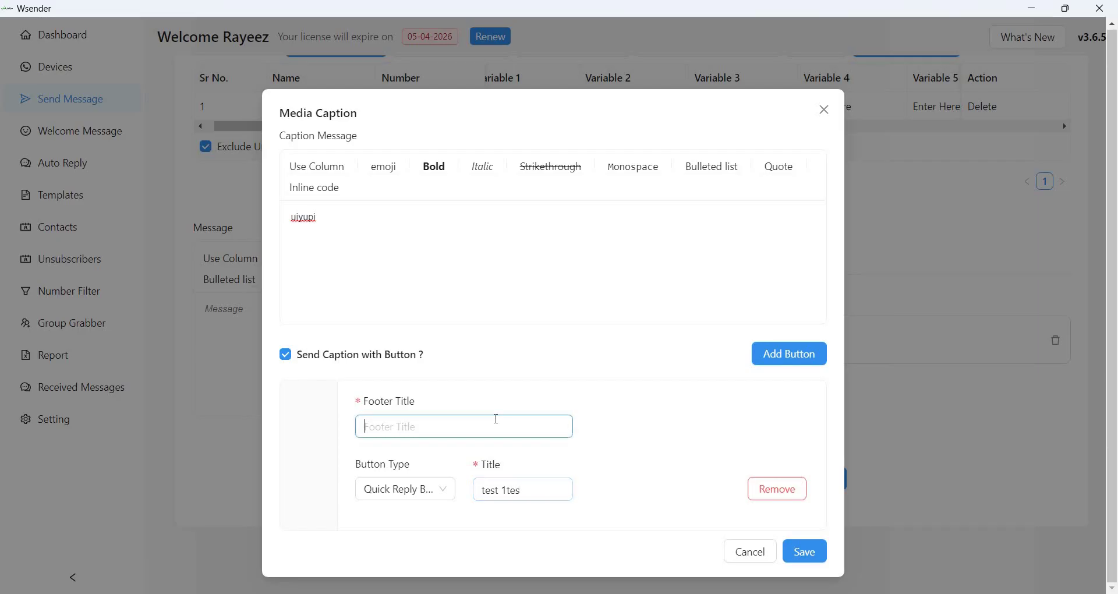
{"action": "type", "text": "test"}
{"action": "left_click", "coordinate": [789, 353]}
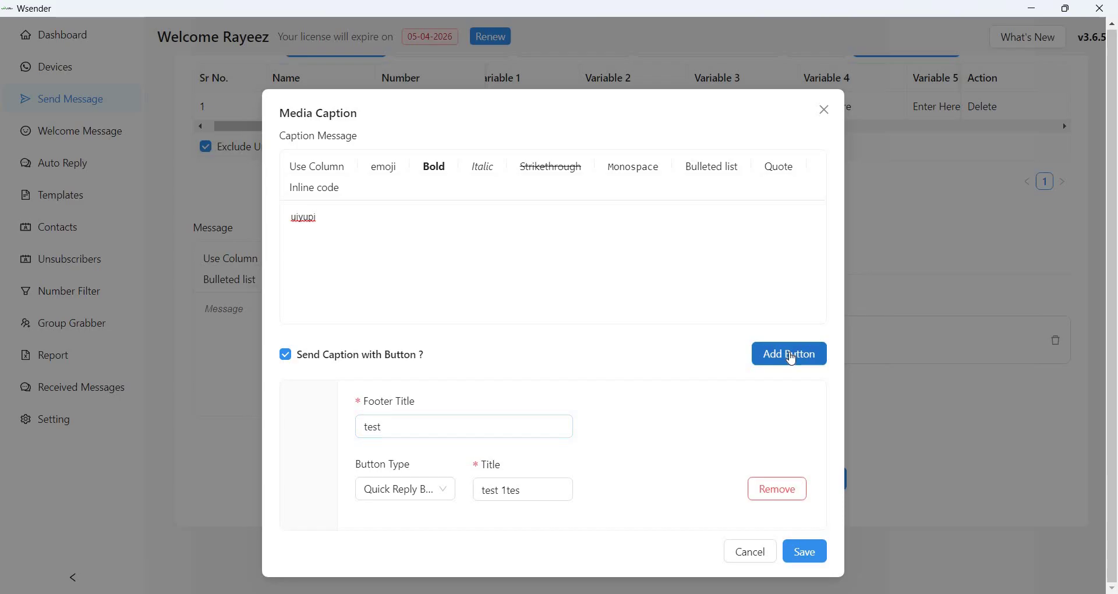
{"action": "left_click", "coordinate": [530, 489]}
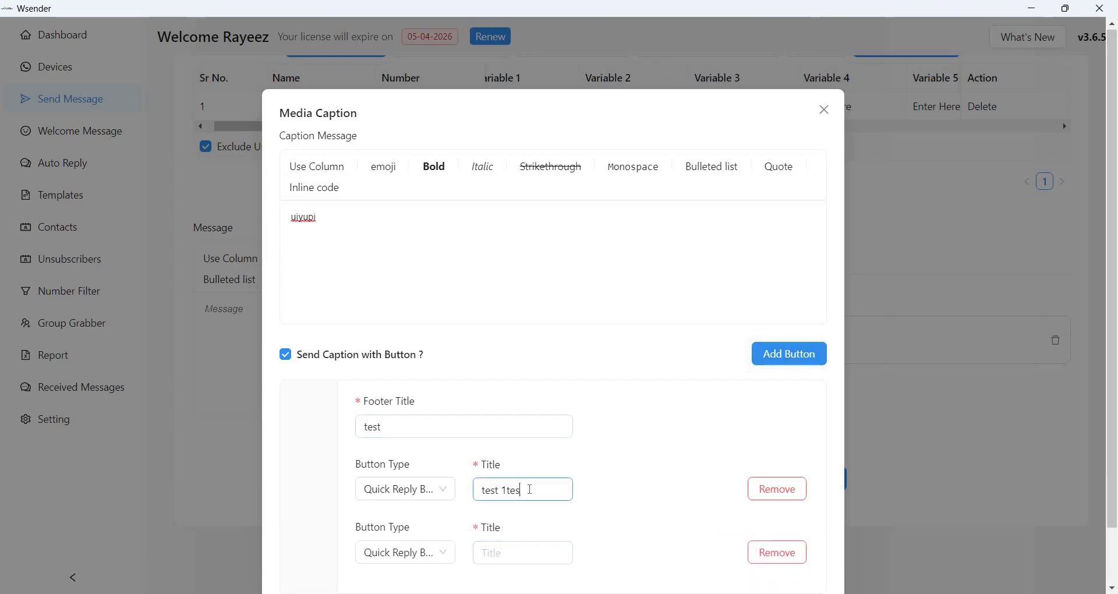
{"action": "left_click", "coordinate": [516, 546]}
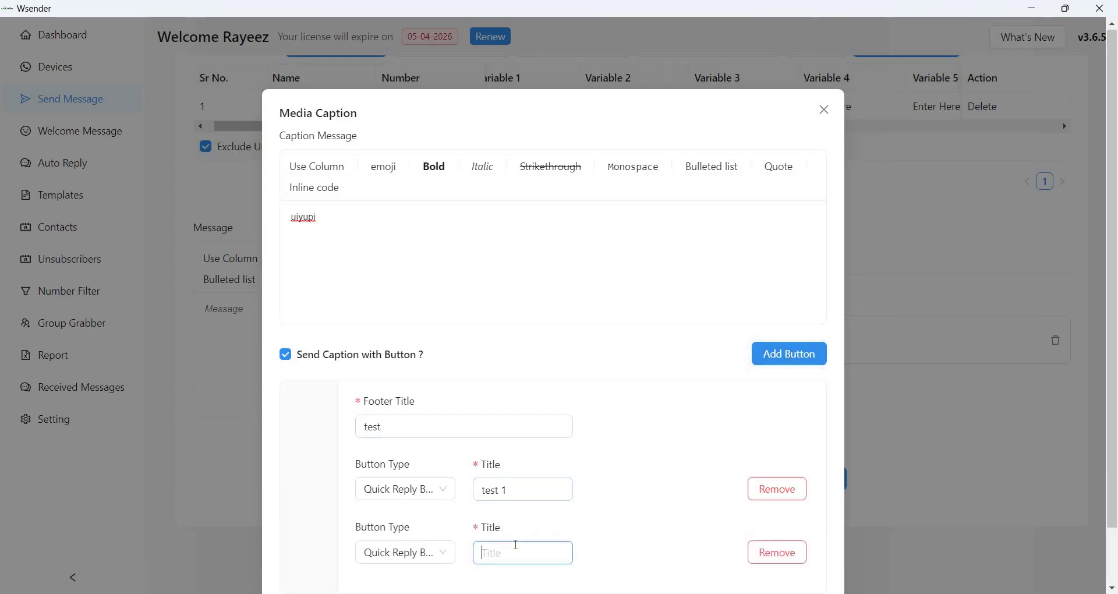
{"action": "type", "text": "test 2"}
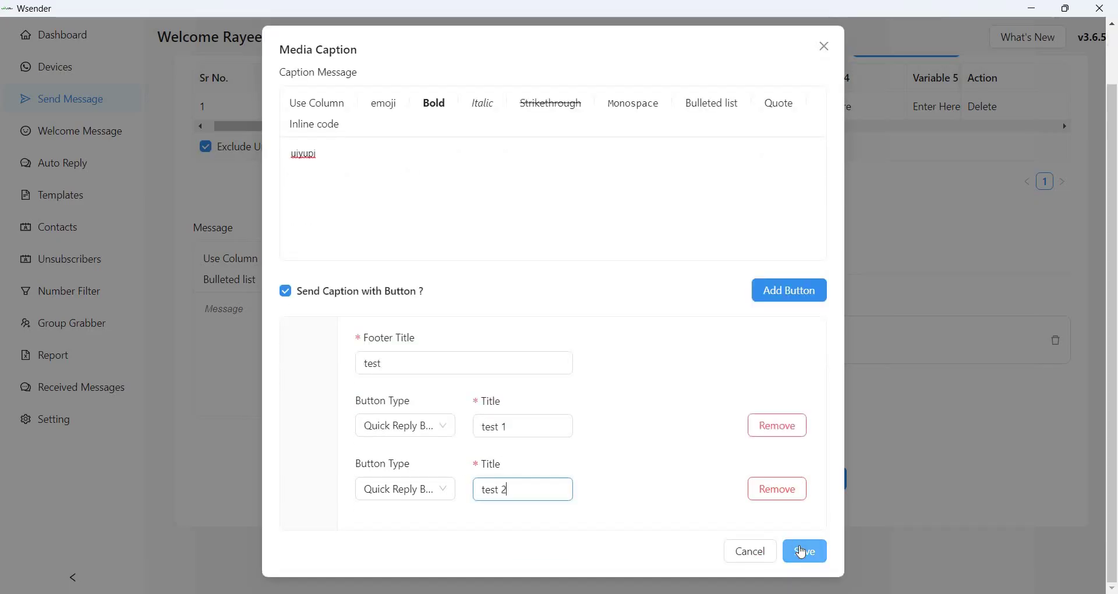
{"action": "left_click", "coordinate": [802, 550]}
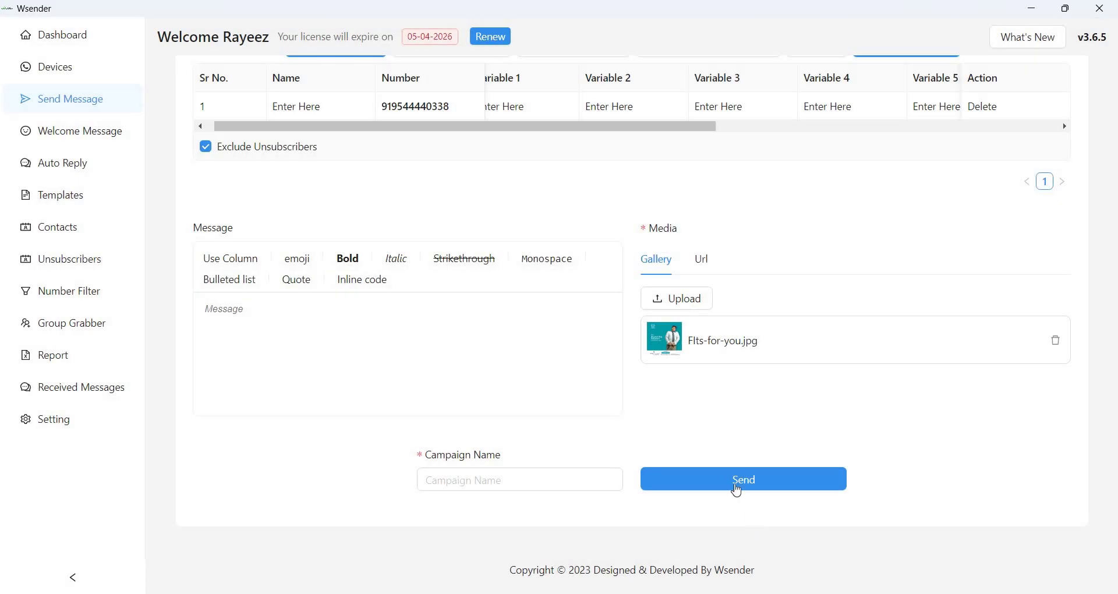
Name the campaign 'test', send it, and view its entry in the Report.
{"action": "left_click", "coordinate": [547, 483]}
{"action": "type", "text": "t"}
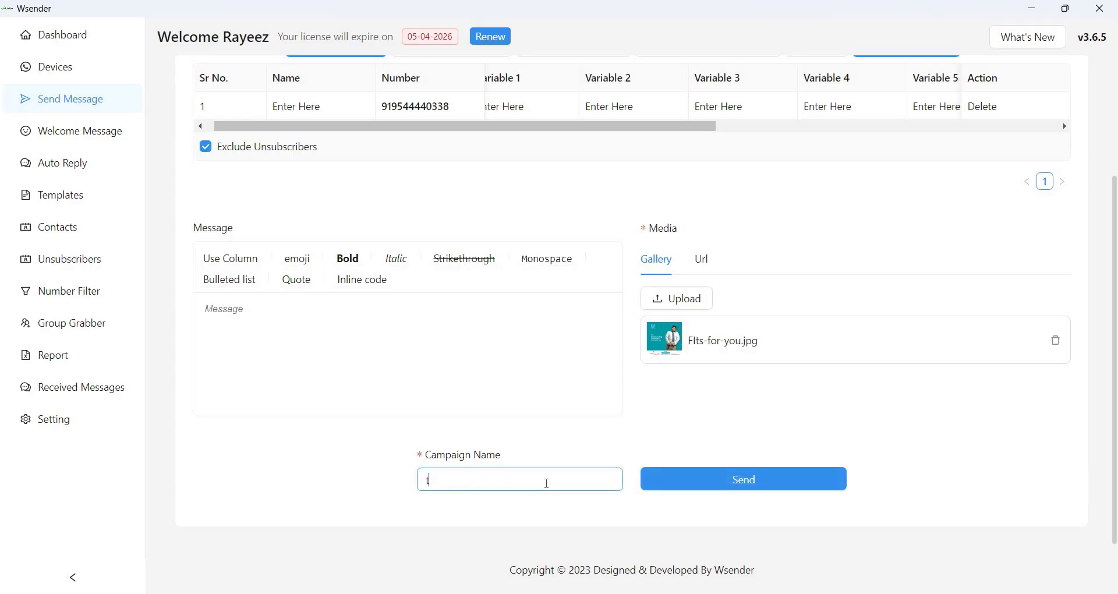
{"action": "type", "text": "est"}
{"action": "left_click", "coordinate": [721, 483]}
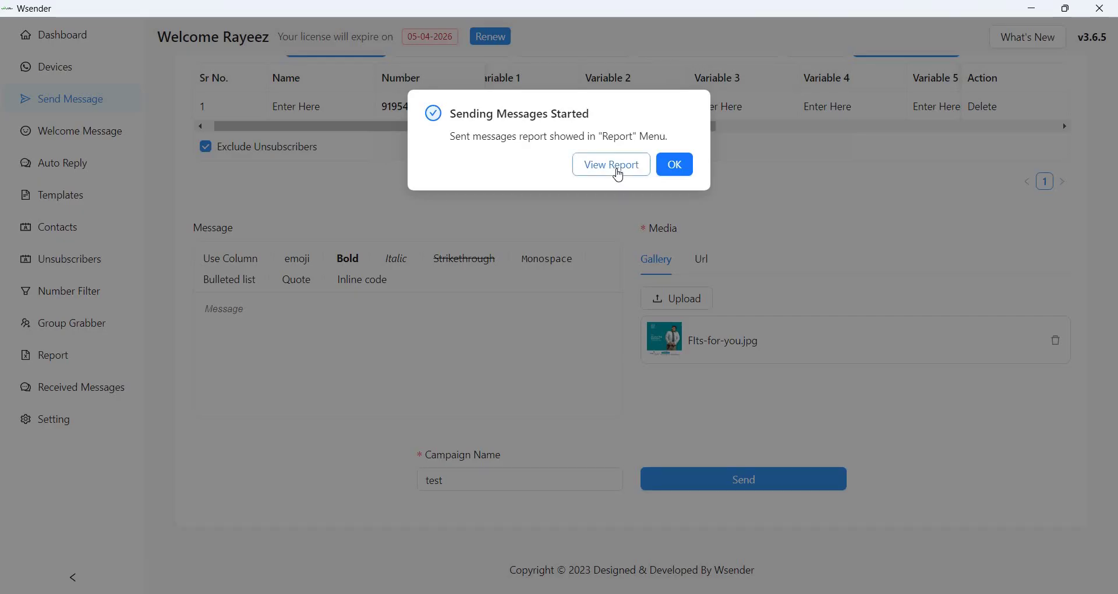
{"action": "left_click", "coordinate": [611, 165]}
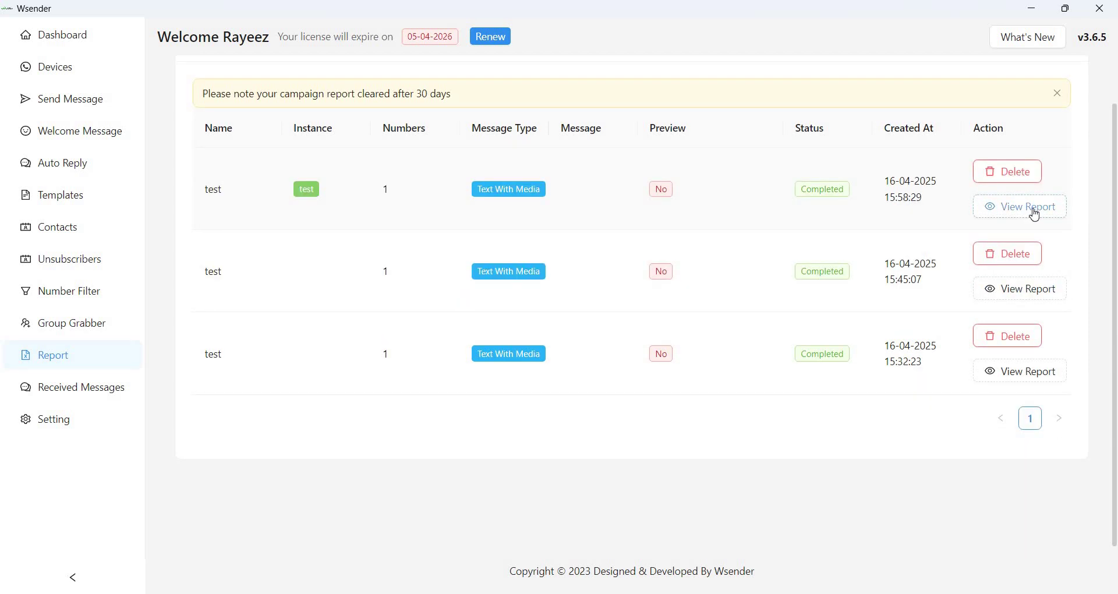
{"action": "left_click", "coordinate": [1032, 211]}
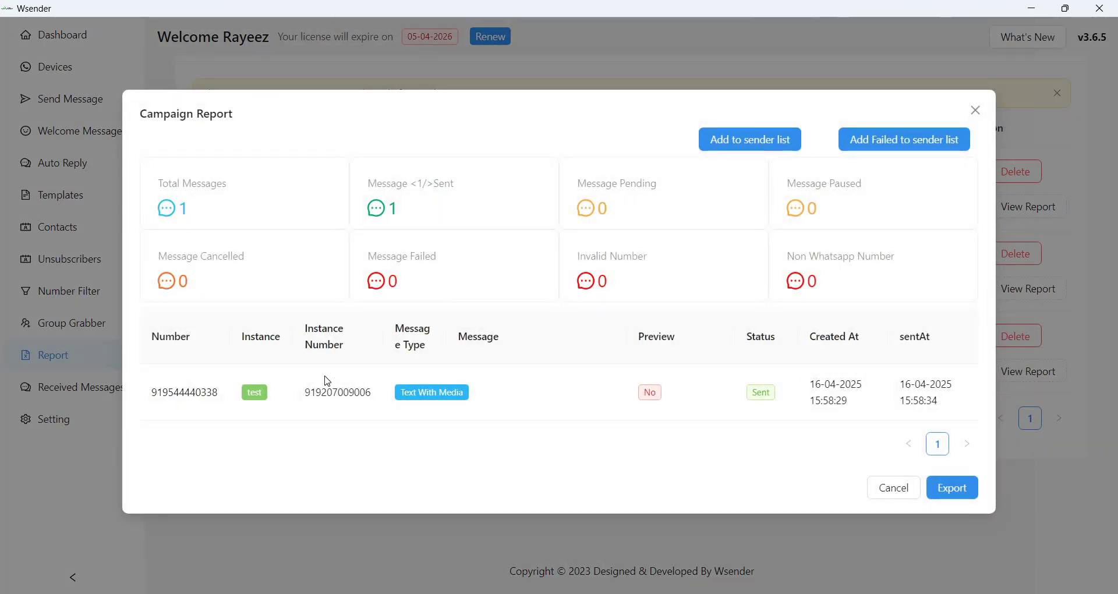
{"action": "left_click", "coordinate": [975, 111]}
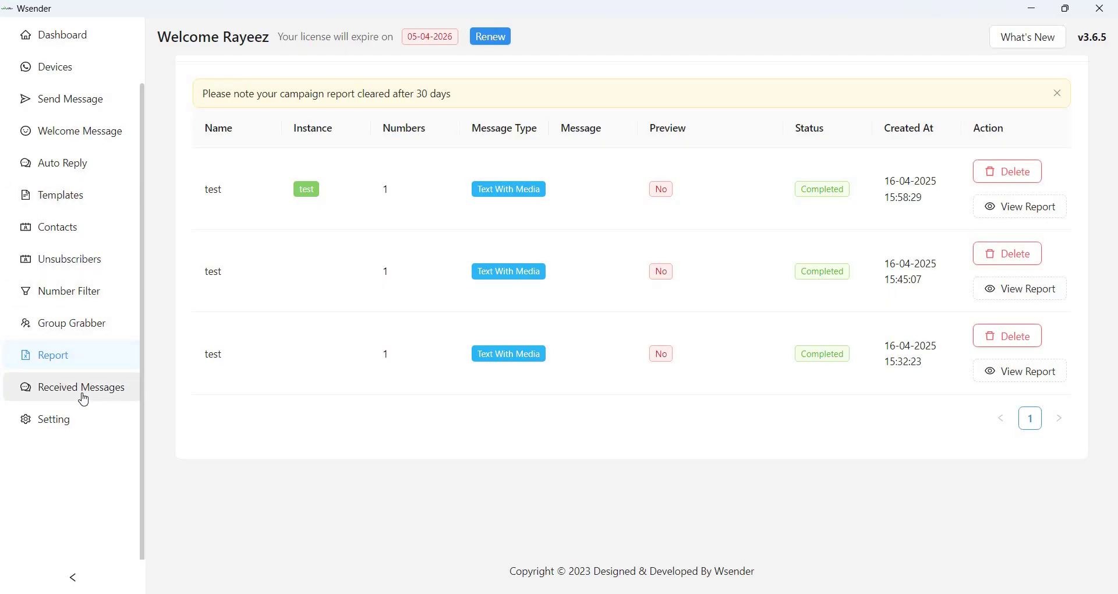
Toggle Send Parallel Messages in Settings, review the Others and Storage tabs, then return to Dashboard.
{"action": "left_click", "coordinate": [57, 415]}
{"action": "left_click", "coordinate": [252, 230]}
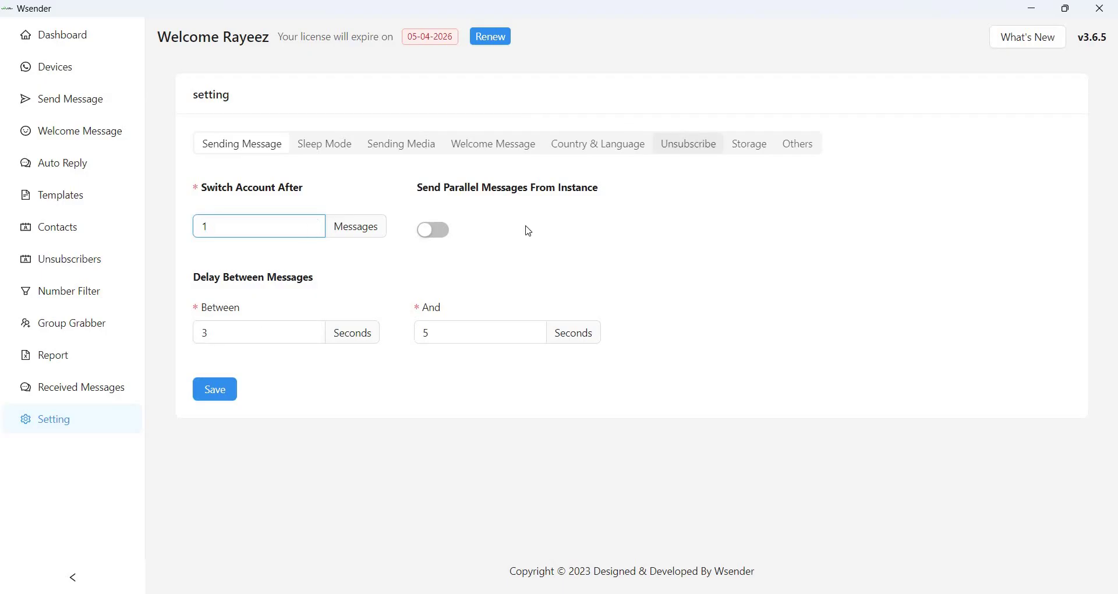
{"action": "left_click", "coordinate": [431, 238]}
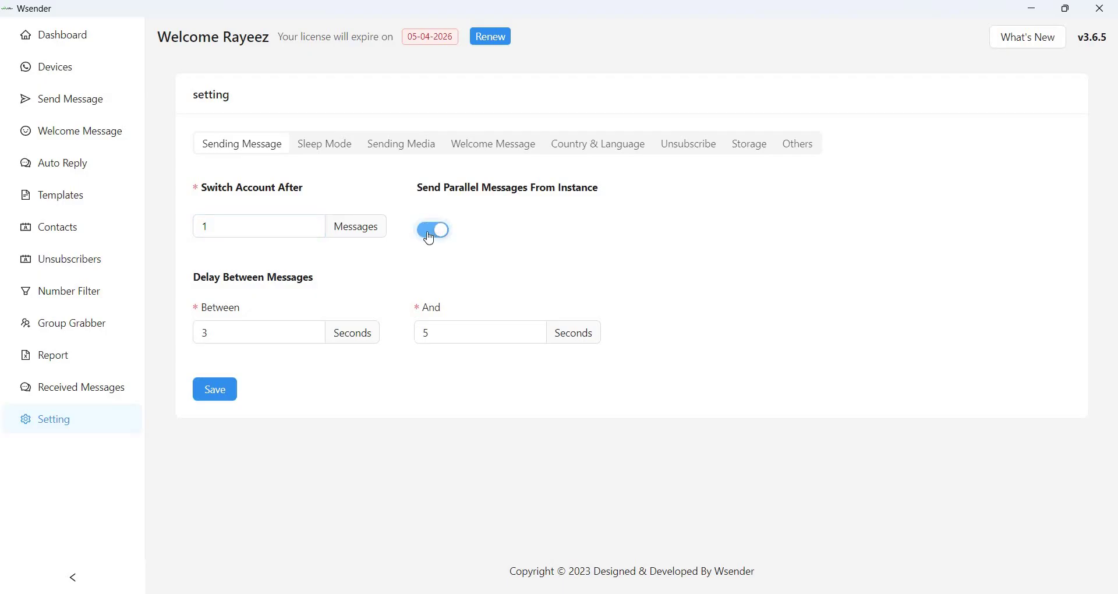
{"action": "left_click", "coordinate": [797, 143]}
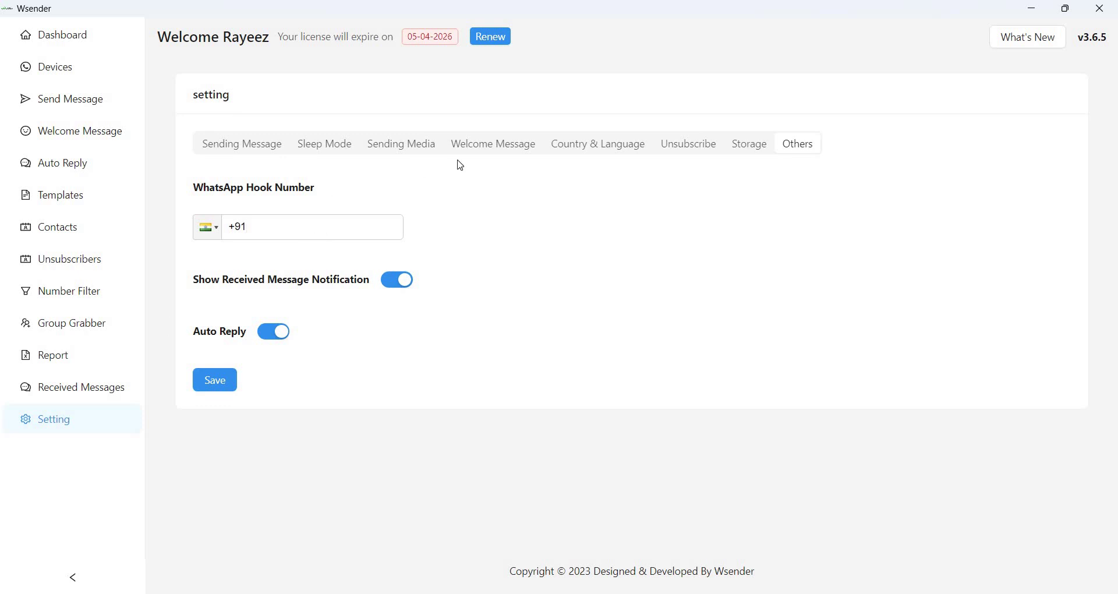
{"action": "left_click", "coordinate": [729, 151]}
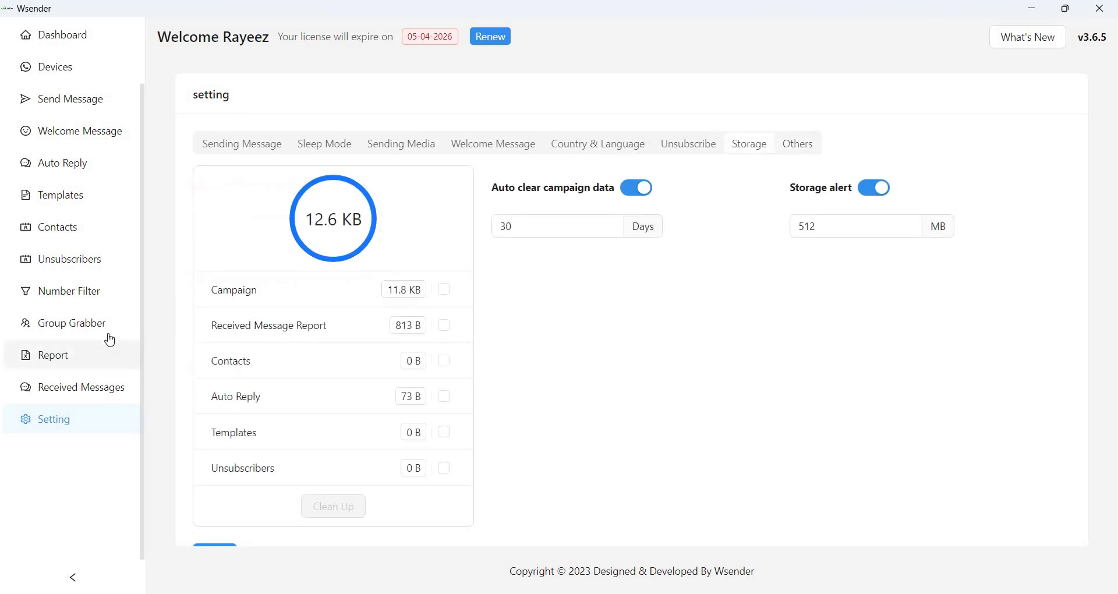
{"action": "left_click", "coordinate": [46, 42]}
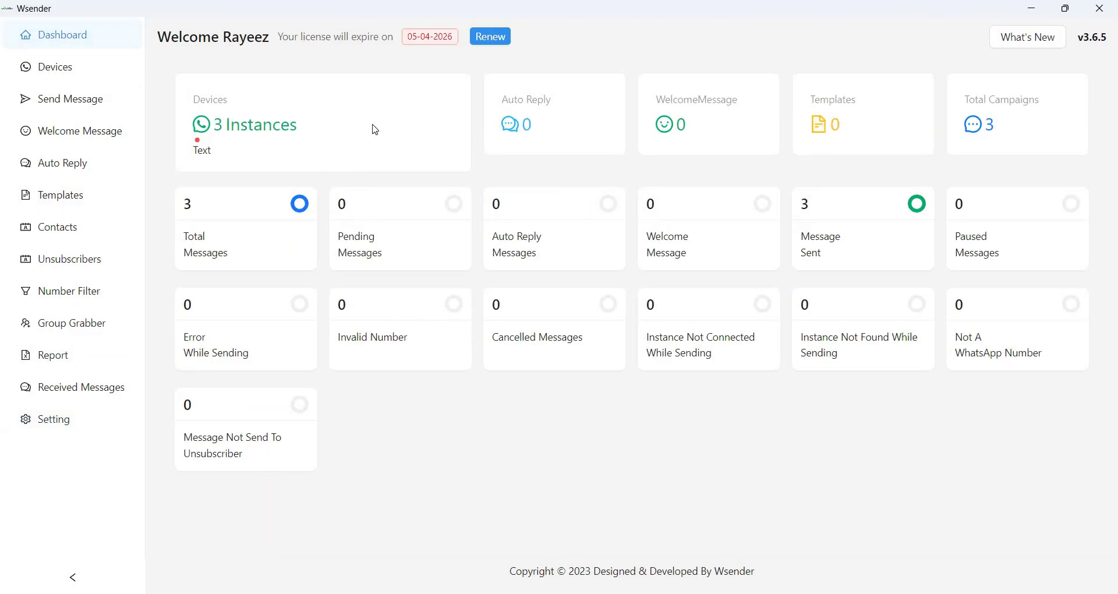